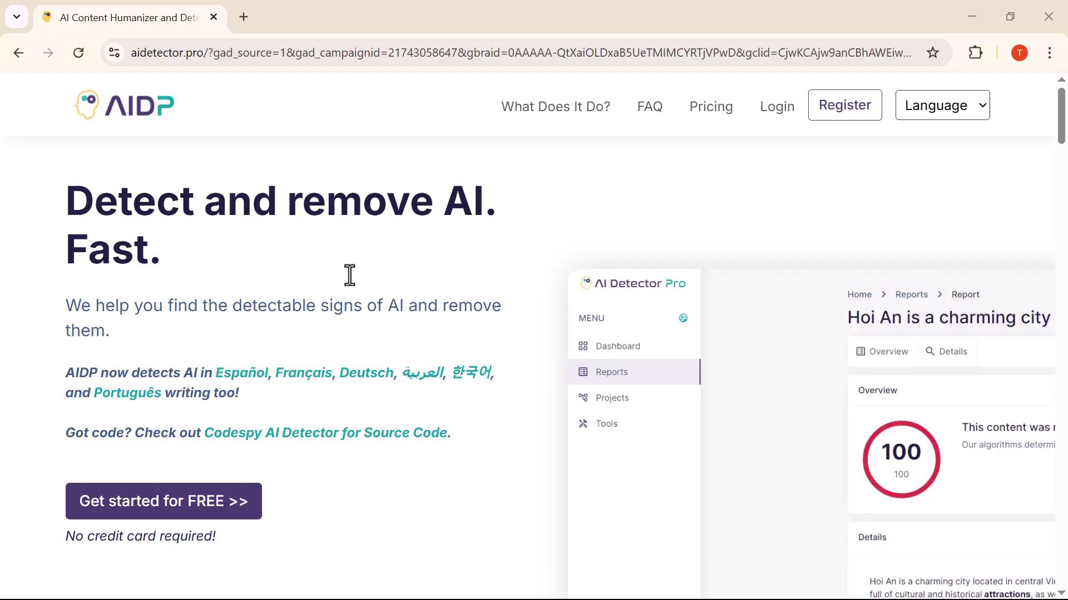
# Scroll down through the AI Detector Pro page and back up a little.
pyautogui.scroll(-2, 389, 322)
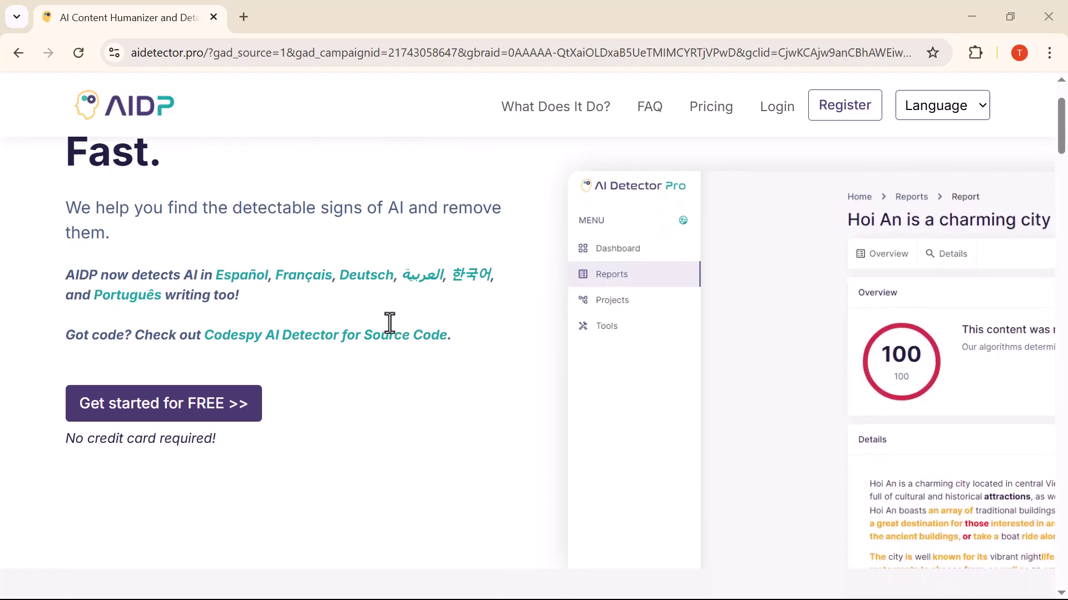
pyautogui.scroll(-2, 390, 323)
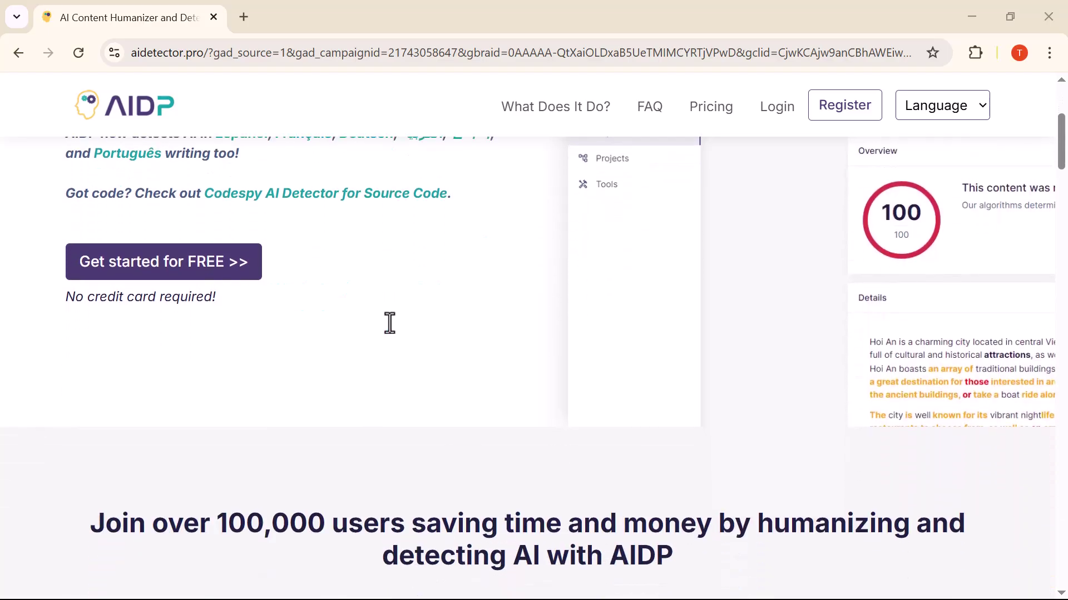
pyautogui.scroll(-2, 389, 322)
pyautogui.scroll(-3, 389, 323)
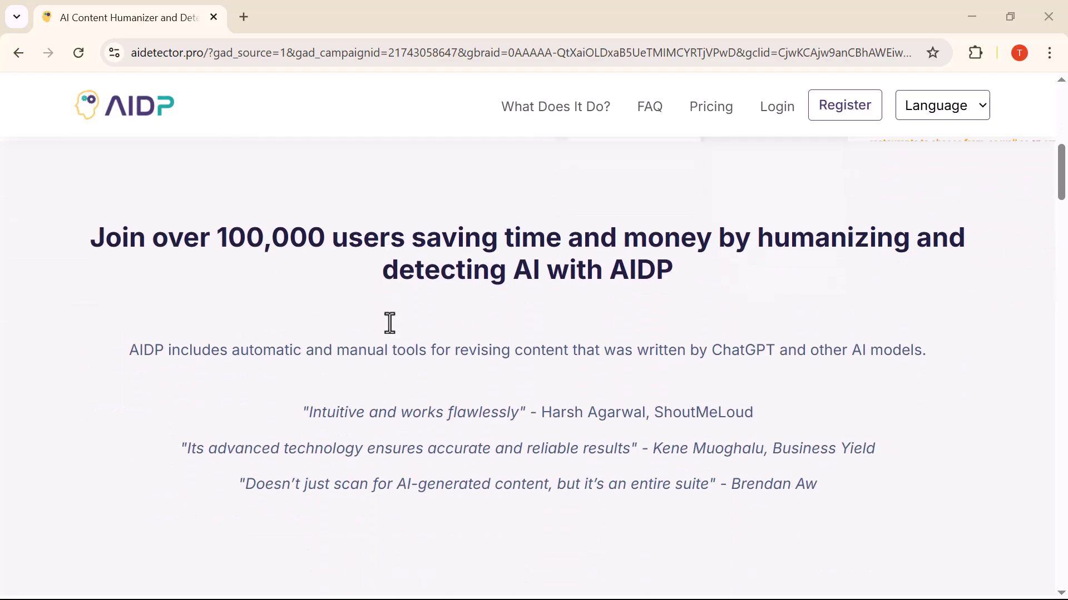
pyautogui.scroll(-3, 390, 323)
pyautogui.scroll(-3, 389, 323)
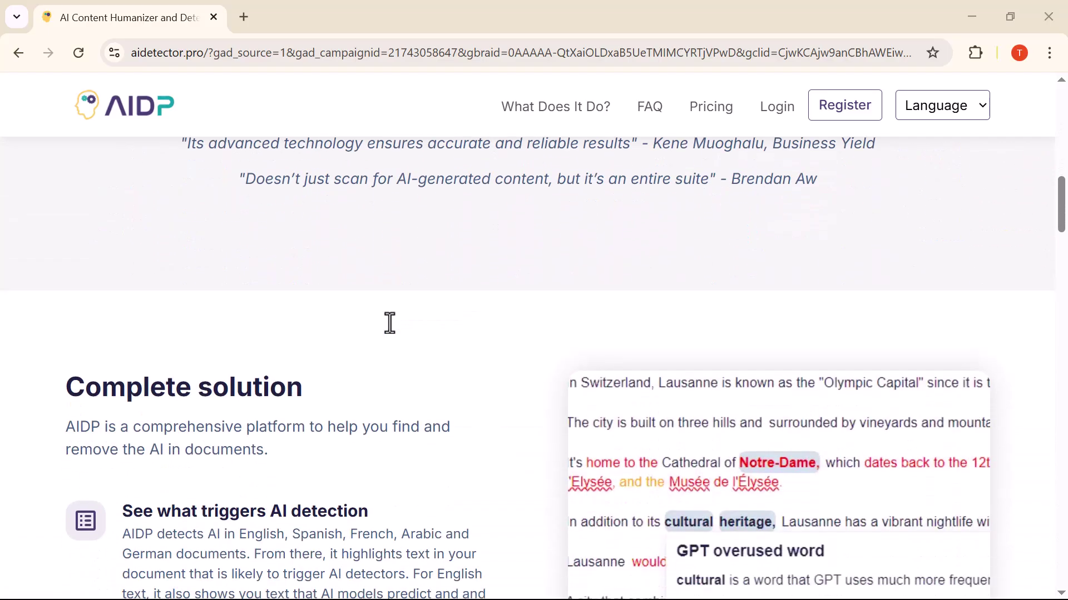
pyautogui.scroll(-3, 389, 323)
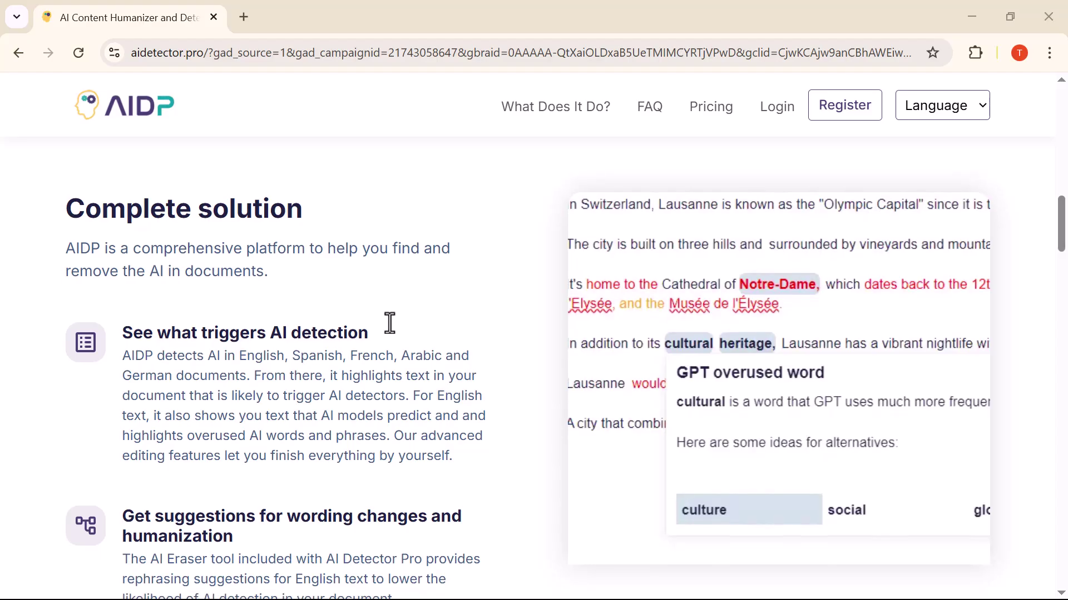
pyautogui.scroll(-1, 389, 323)
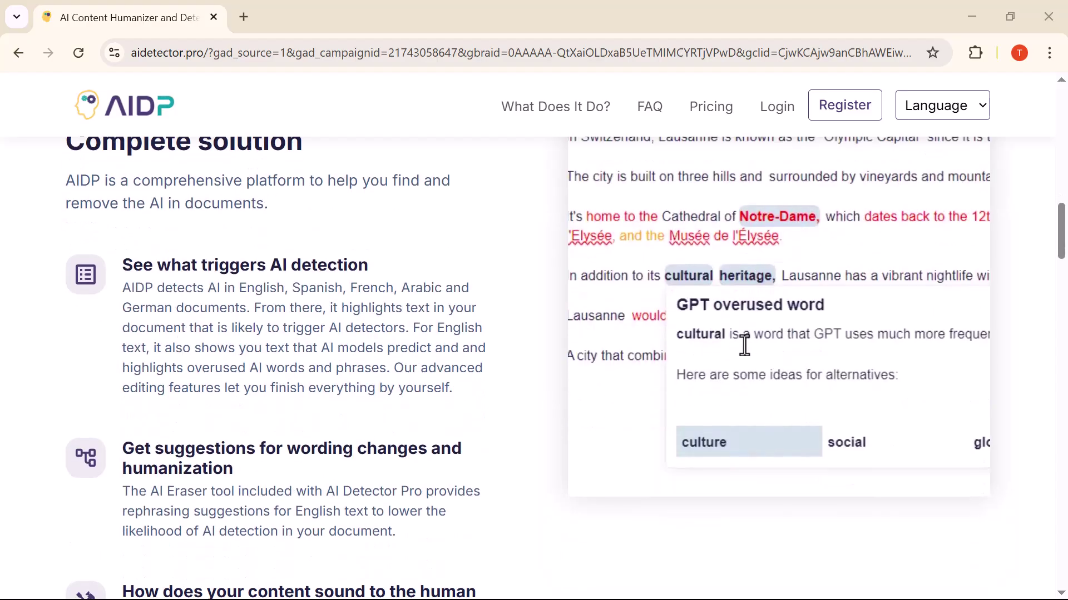
pyautogui.scroll(-5, 702, 418)
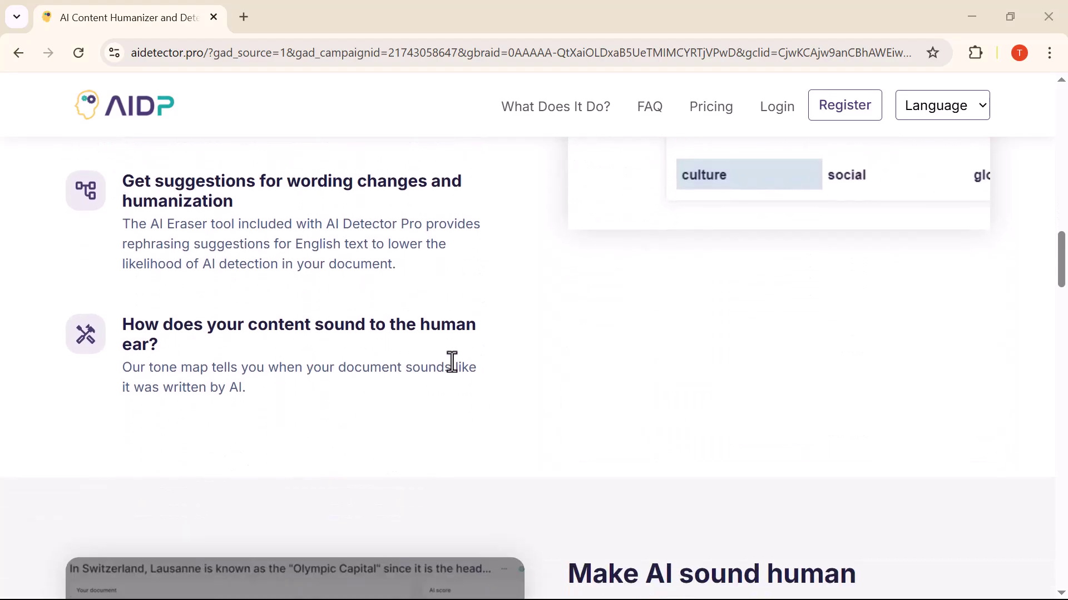
pyautogui.scroll(-4, 531, 528)
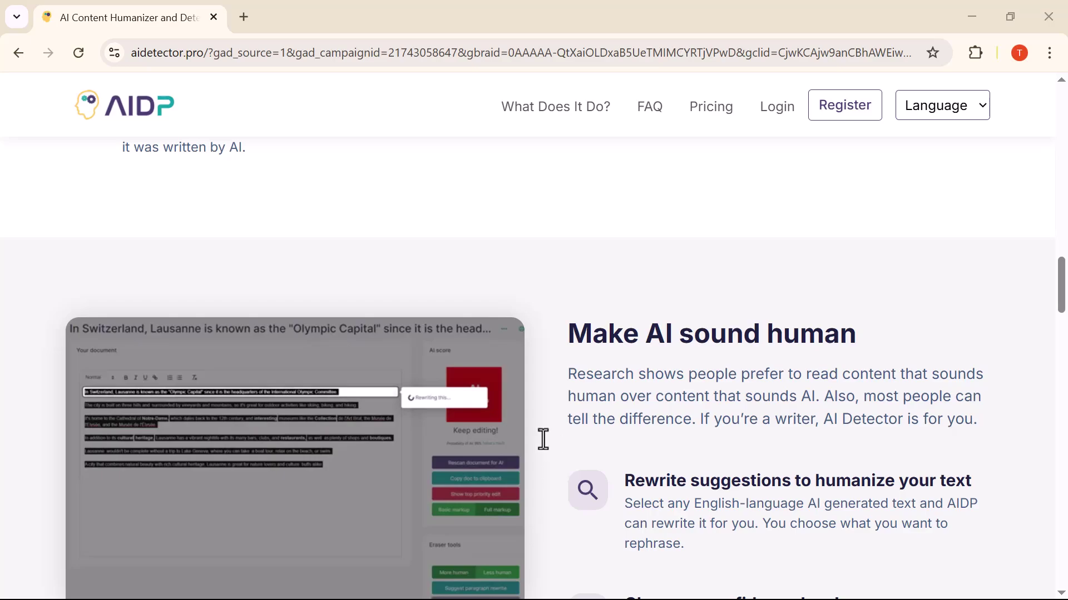
pyautogui.scroll(-2, 738, 364)
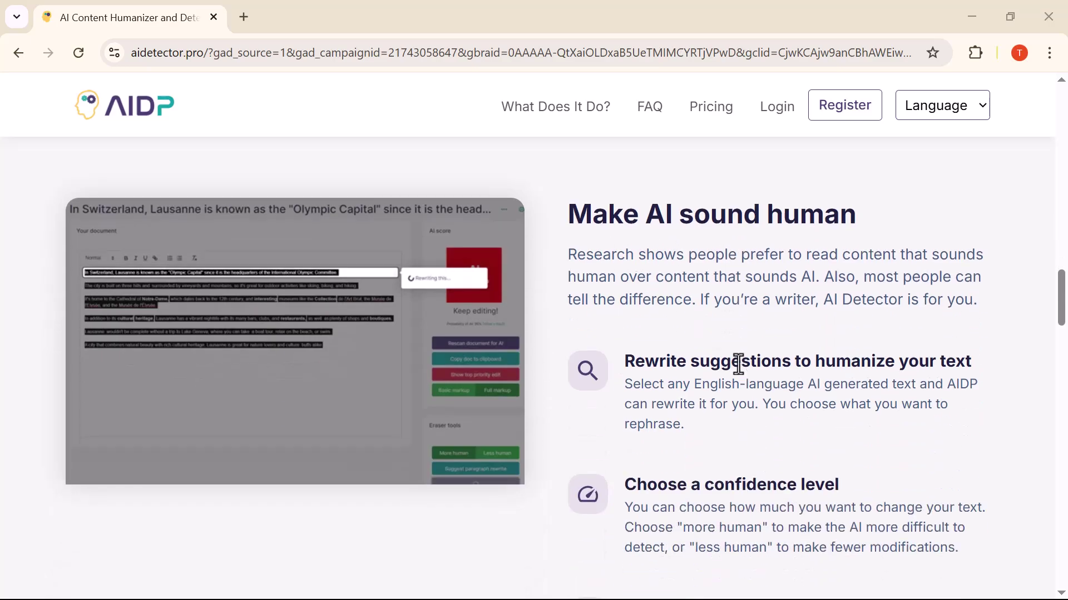
pyautogui.scroll(-11, 738, 364)
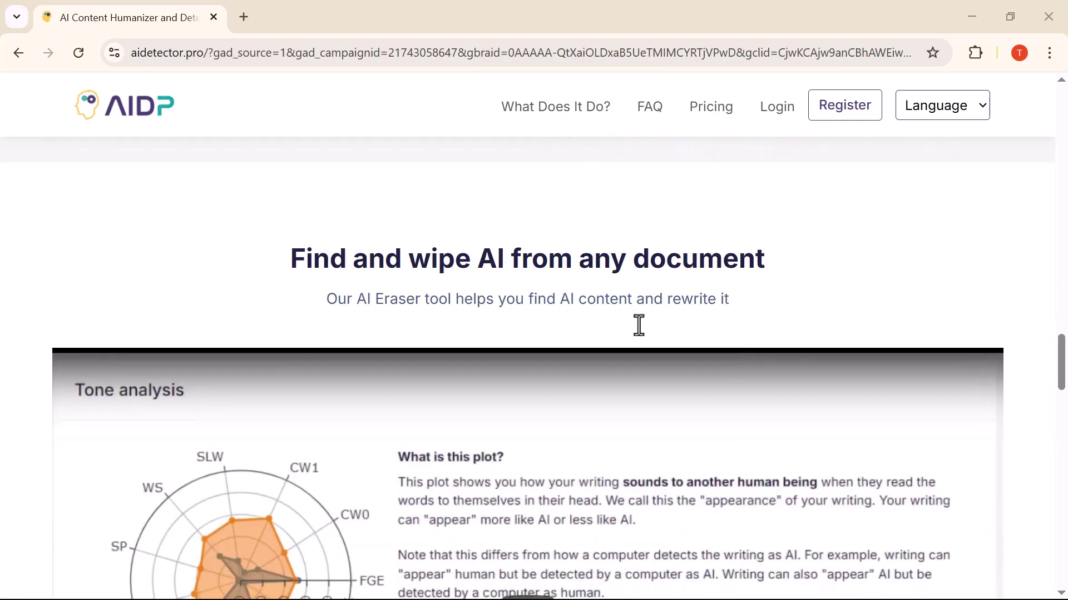
pyautogui.scroll(-20, 639, 326)
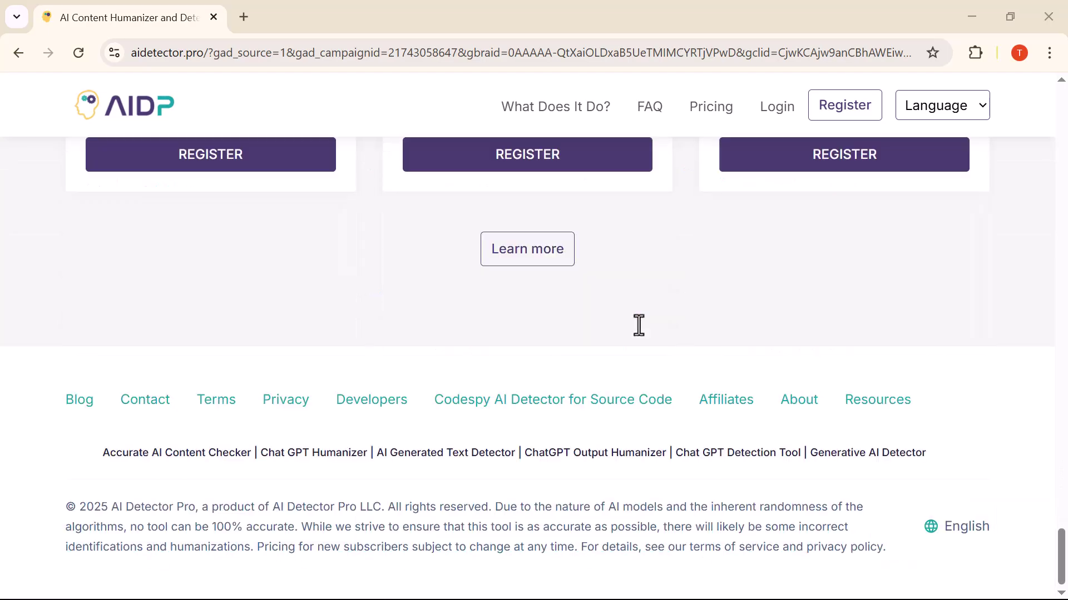
pyautogui.scroll(20, 639, 325)
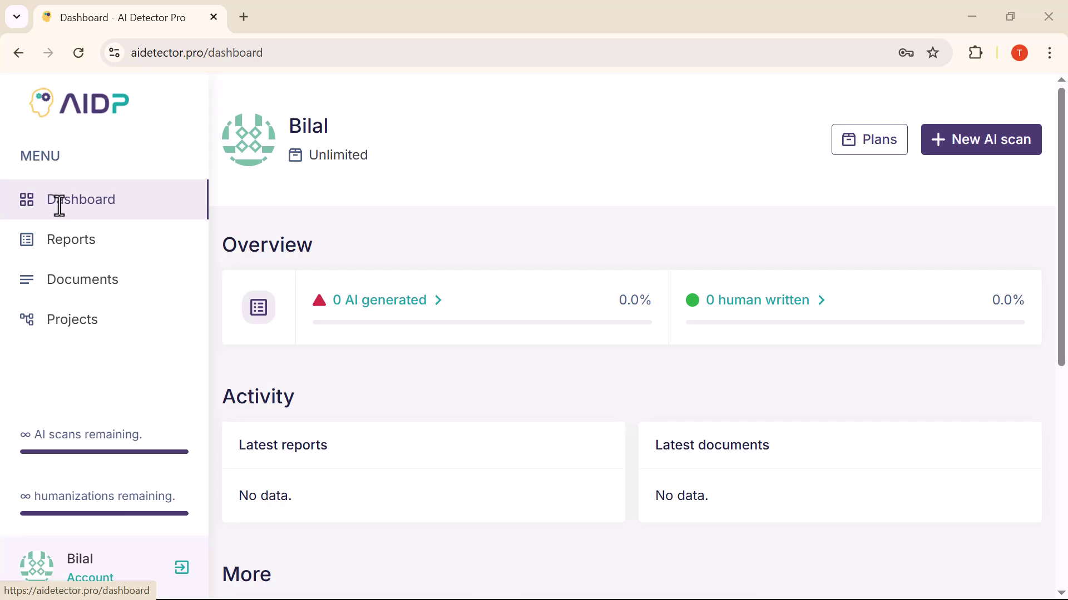
# Visit Reports and Documents, return to the empty Reports page, and open a new browser tab.
pyautogui.click(72, 245)
pyautogui.click(78, 281)
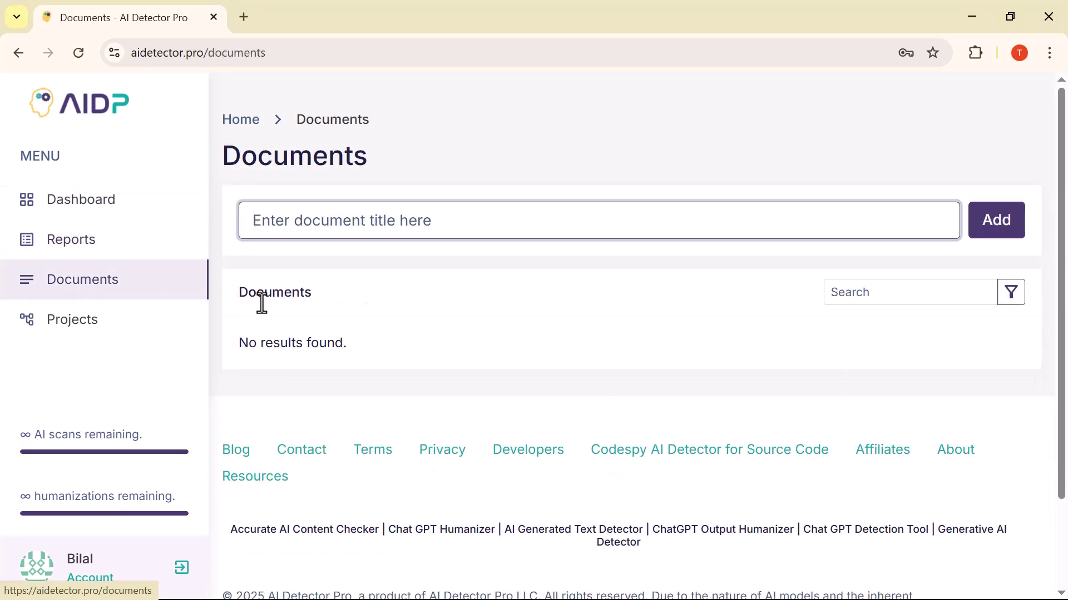
pyautogui.click(106, 315)
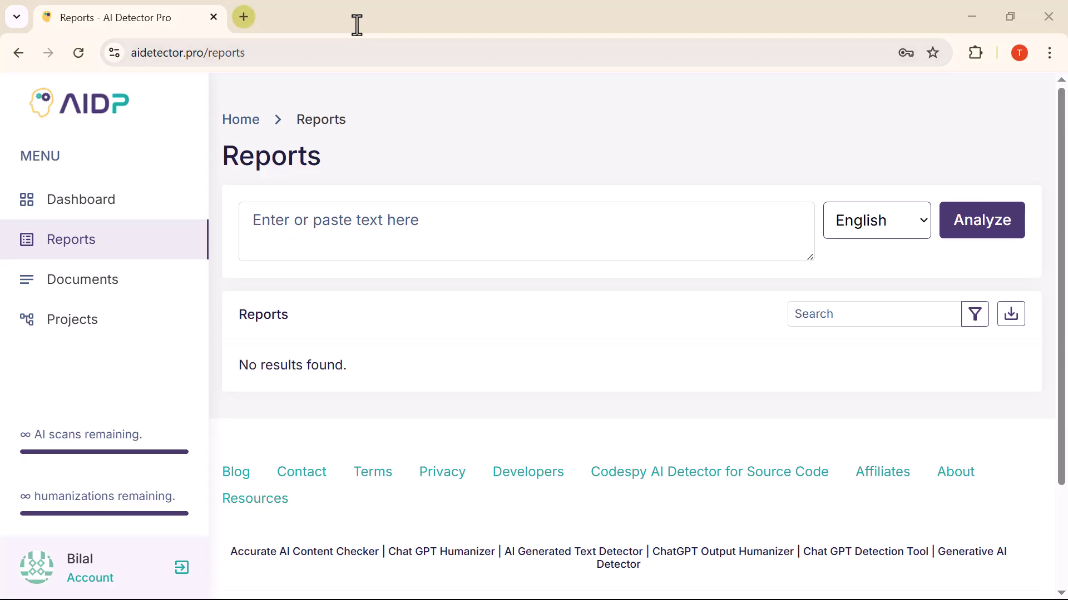
pyautogui.hotkey('ctrl', 't')
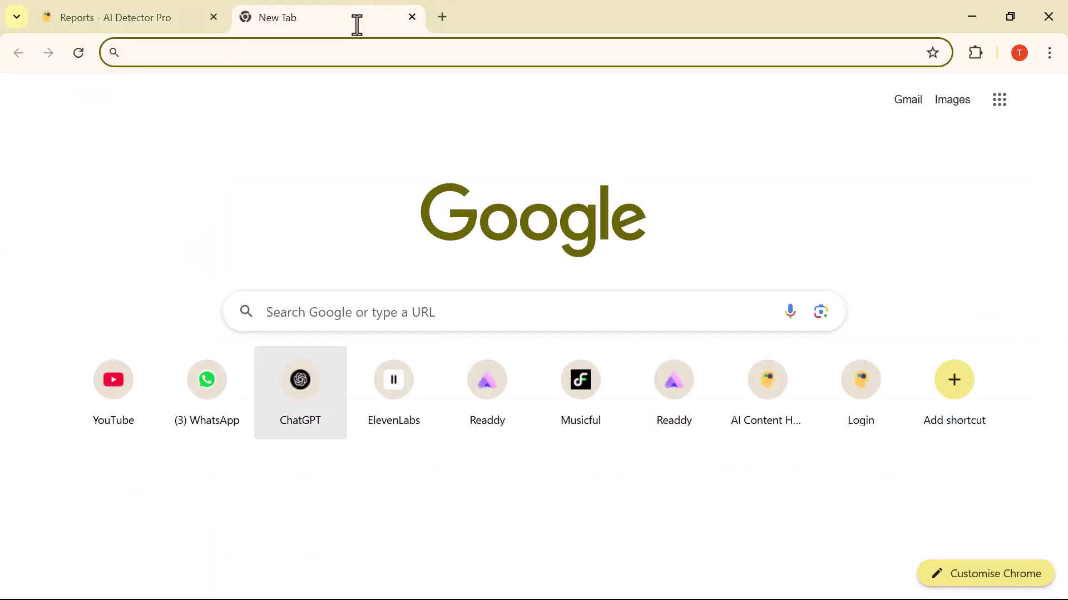
# Have ChatGPT write a 200-word essay on the importance of education and copy its reply.
pyautogui.click(301, 392)
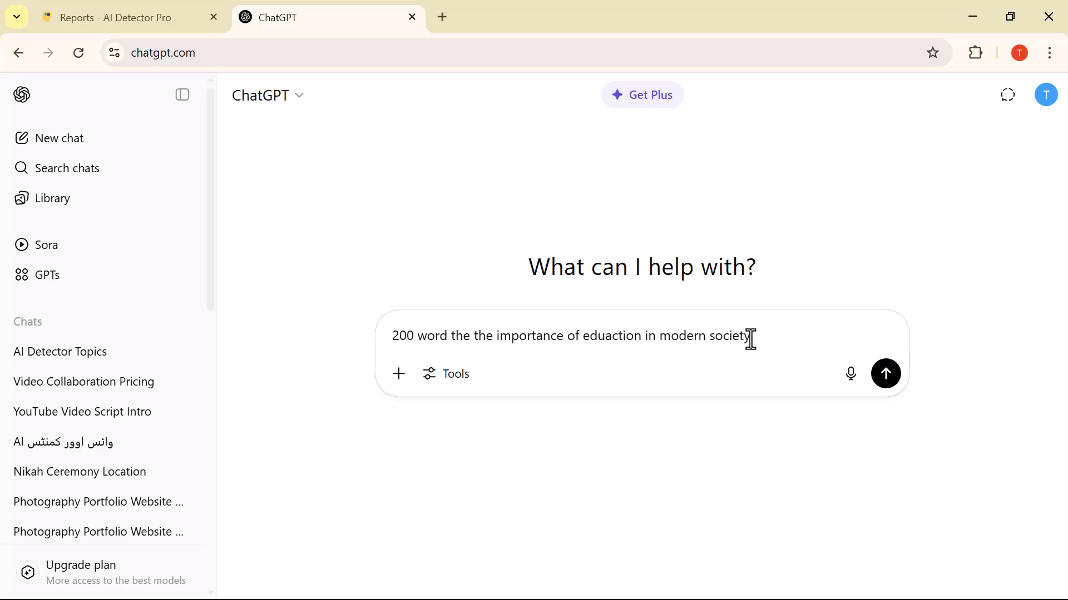
pyautogui.click(890, 377)
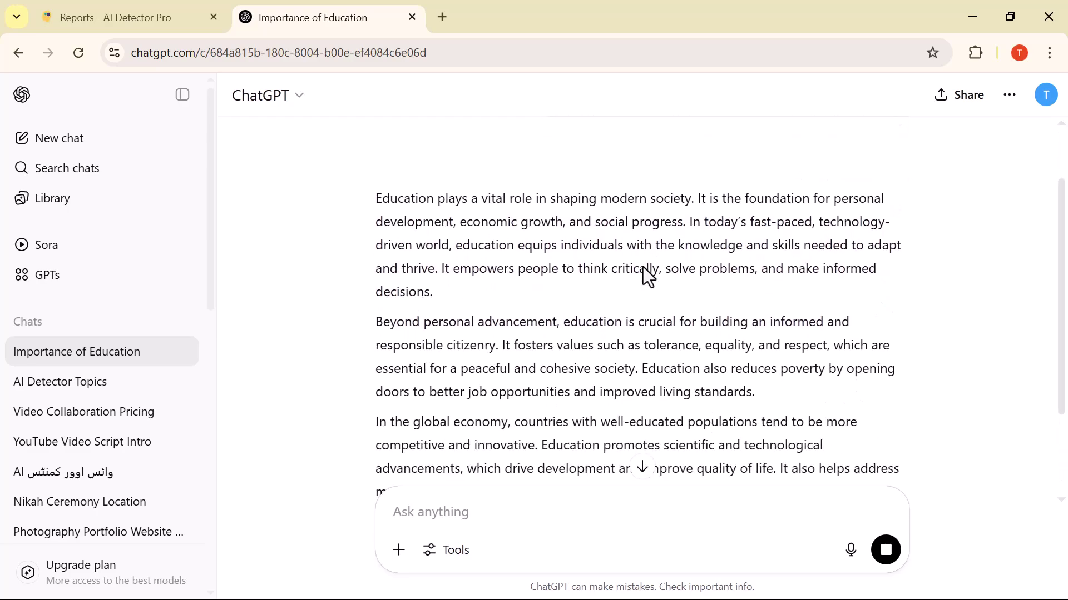
pyautogui.scroll(4, 641, 276)
pyautogui.moveTo(375, 168); pyautogui.dragTo(411, 206)
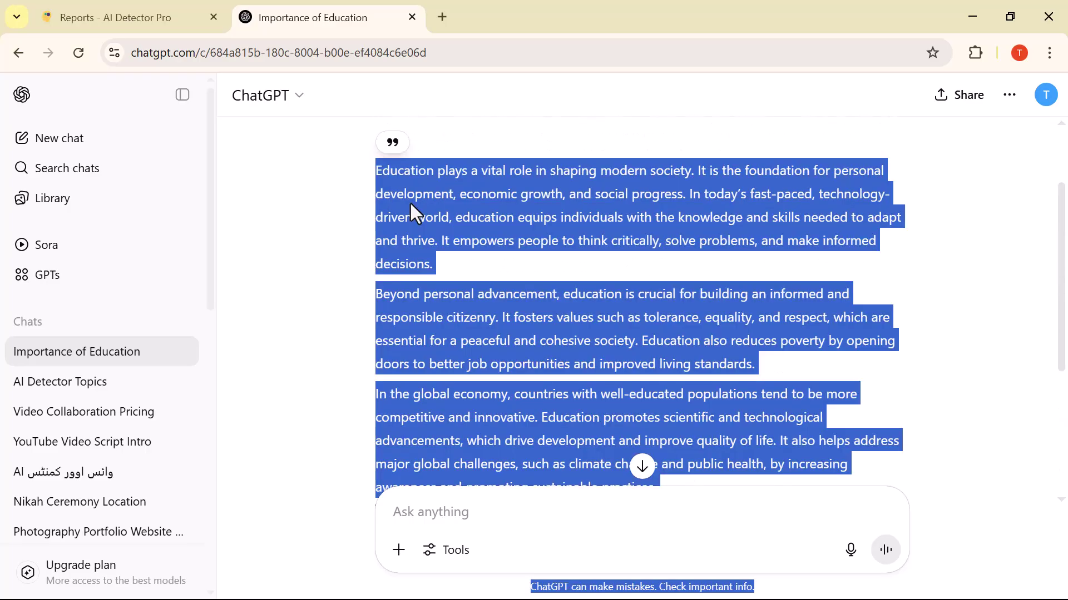
pyautogui.hotkey('ctrl', 'c')
# Paste the essay into the text box on AI Detector Pro's Reports page.
pyautogui.click(150, 19)
pyautogui.click(533, 221)
pyautogui.hotkey('ctrl', 'v')
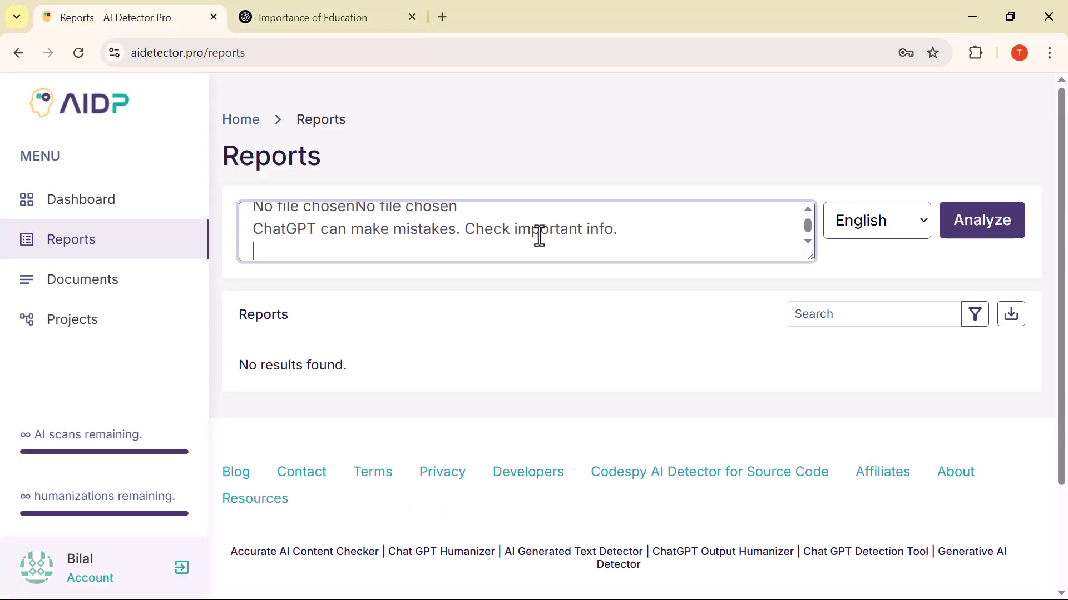
# Analyze the pasted essay despite the line-breaks warning, and close the ChatGPT tab.
pyautogui.scroll(15, 539, 236)
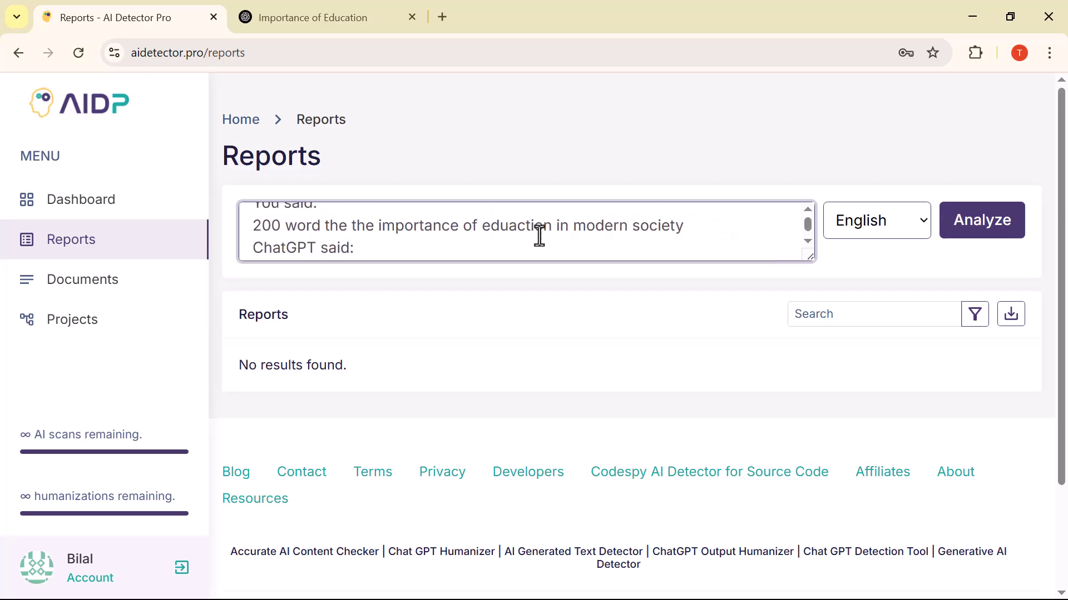
pyautogui.scroll(3, 539, 236)
pyautogui.click(989, 228)
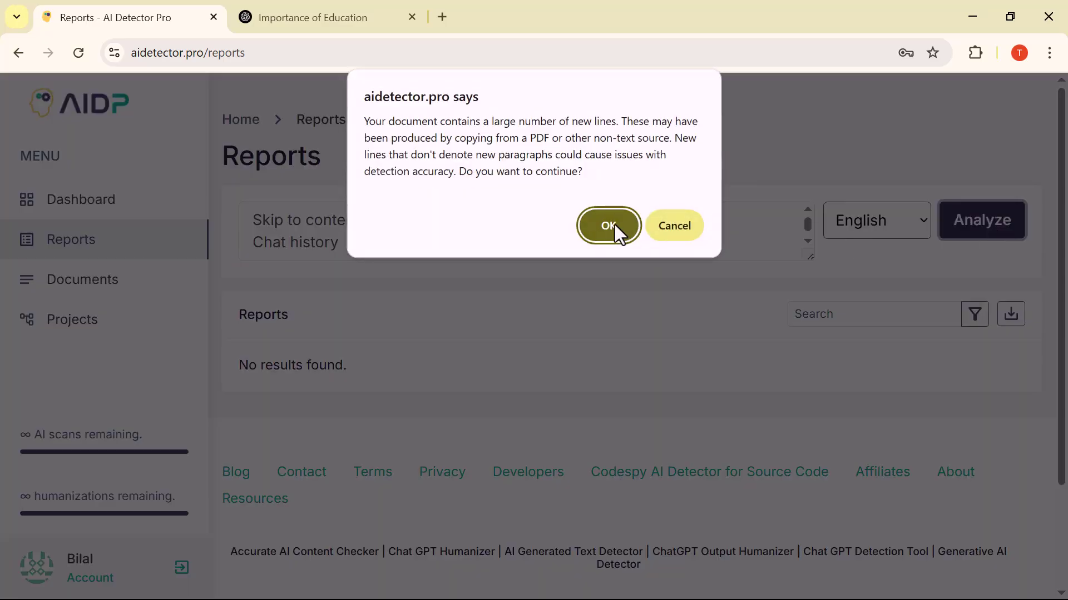
pyautogui.click(608, 225)
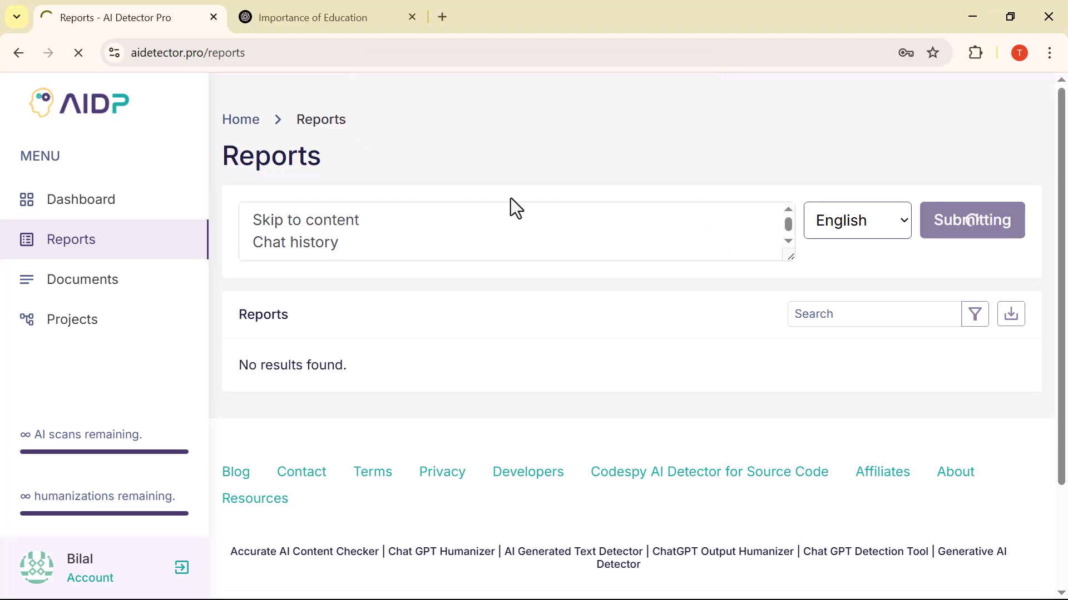
pyautogui.click(413, 16)
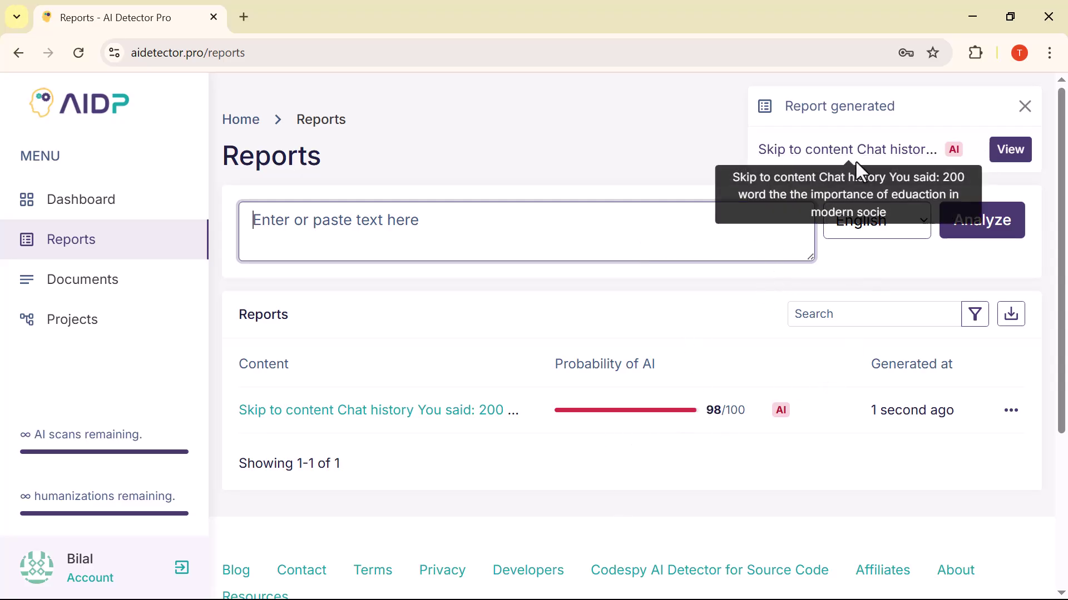
pyautogui.click(1004, 151)
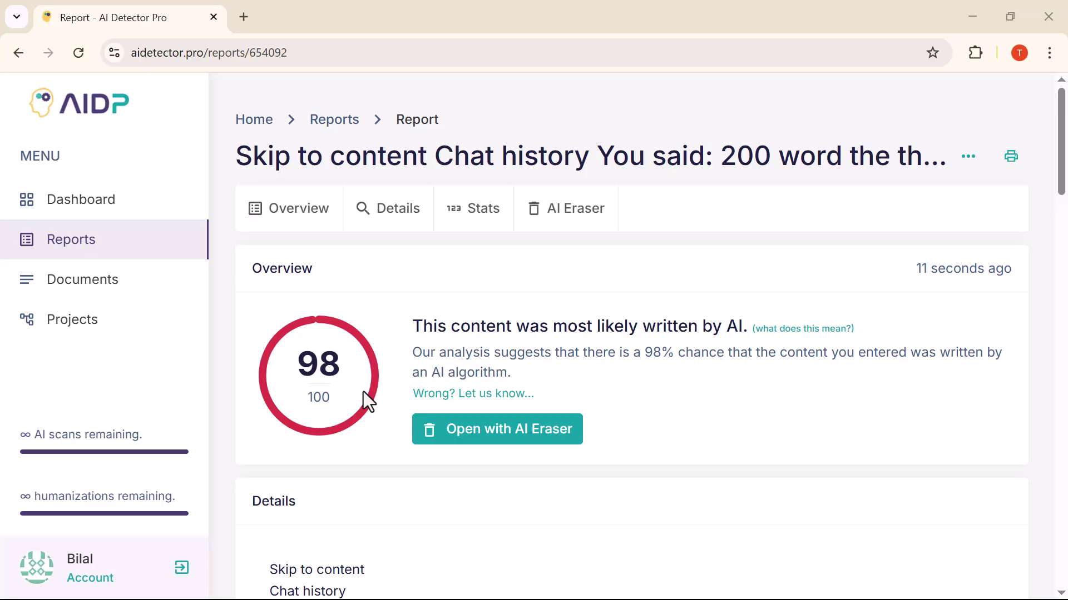
pyautogui.scroll(-6, 499, 439)
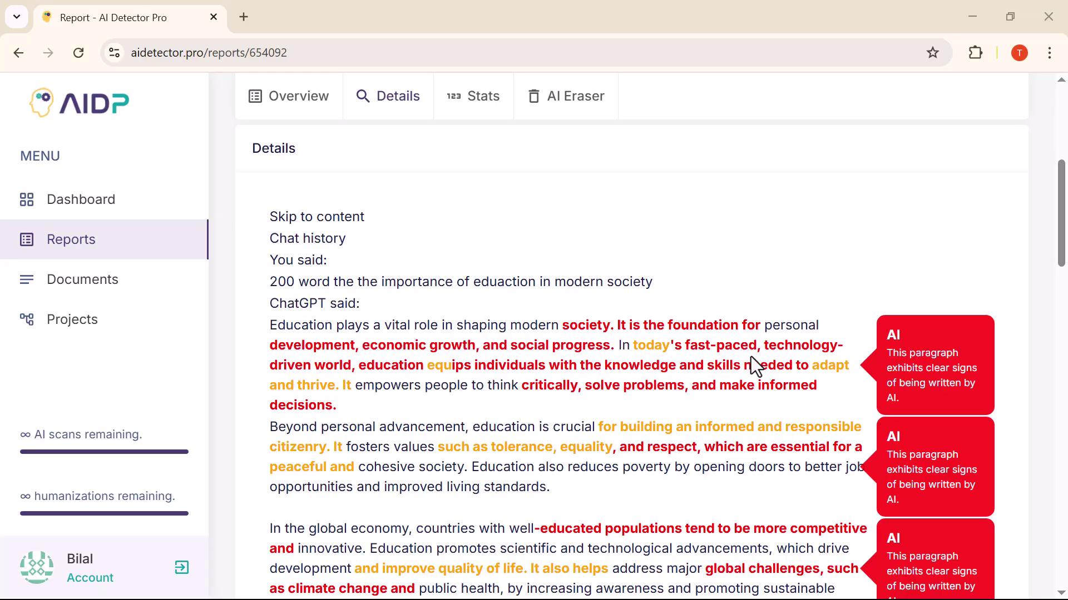
pyautogui.scroll(-1, 634, 383)
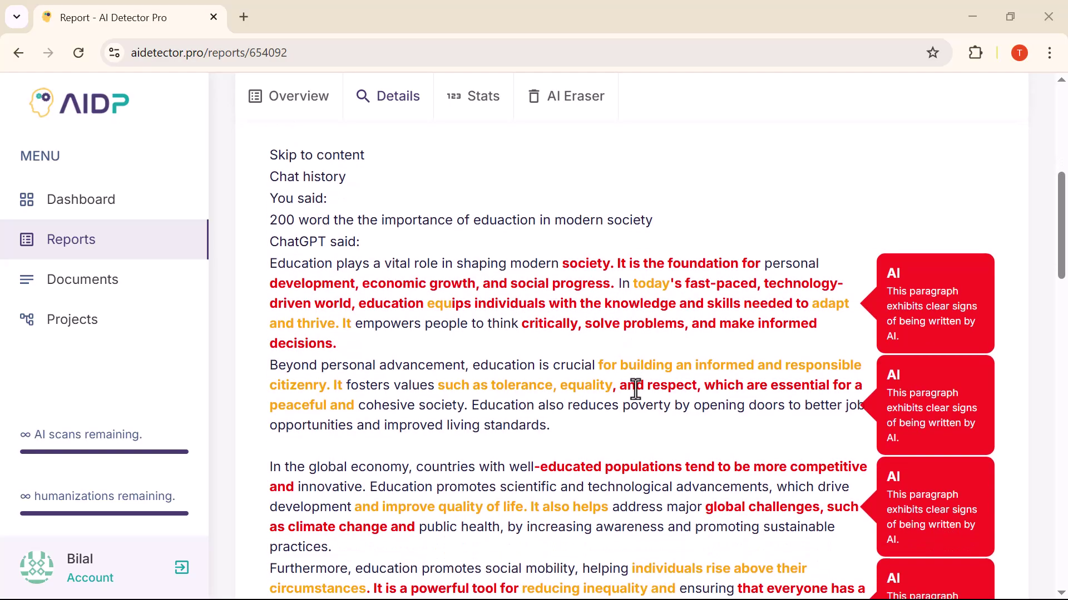
pyautogui.scroll(-3, 627, 410)
pyautogui.scroll(-2, 623, 403)
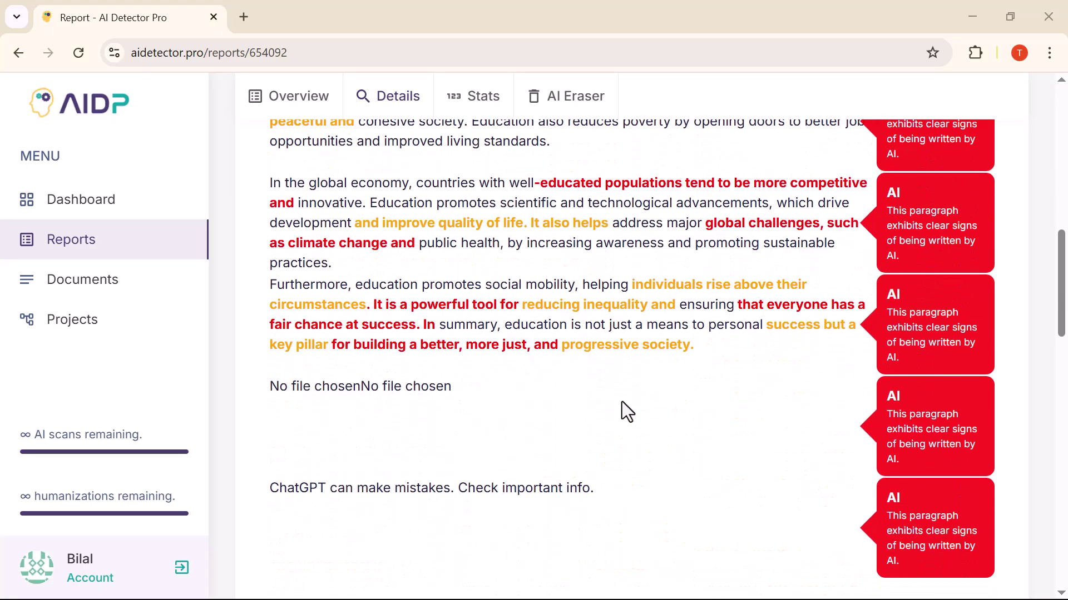
pyautogui.scroll(-3, 622, 404)
pyautogui.scroll(-12, 622, 402)
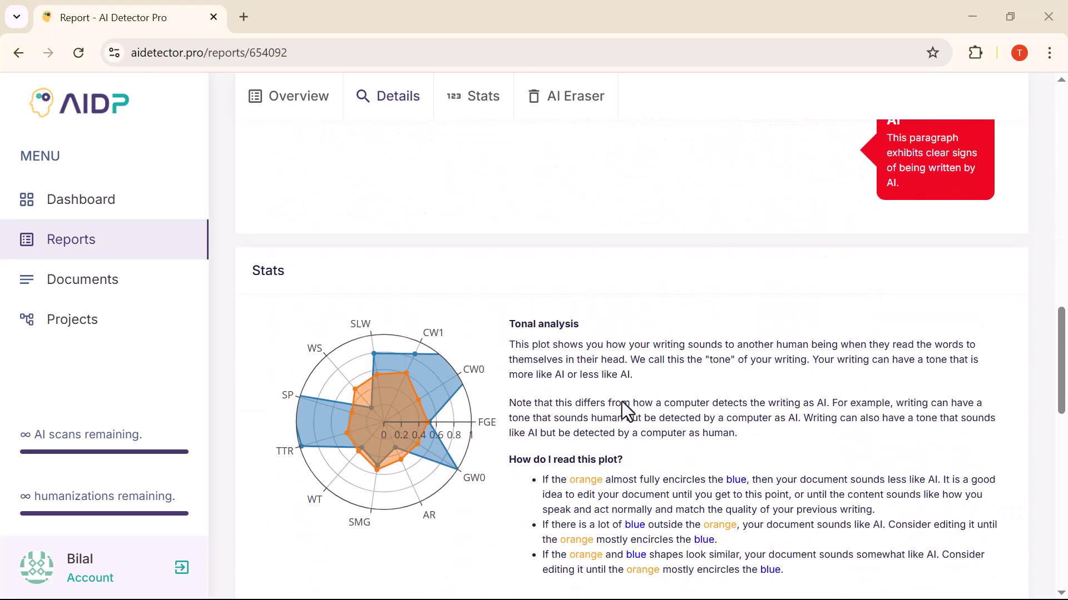
pyautogui.scroll(-3, 622, 402)
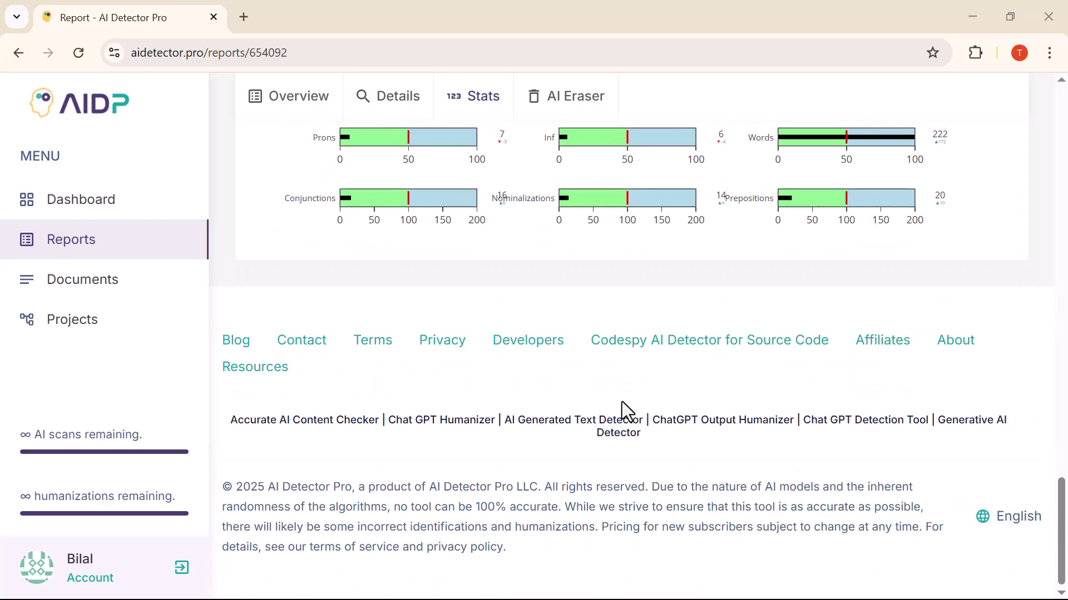
pyautogui.scroll(15, 622, 401)
pyautogui.scroll(11, 622, 401)
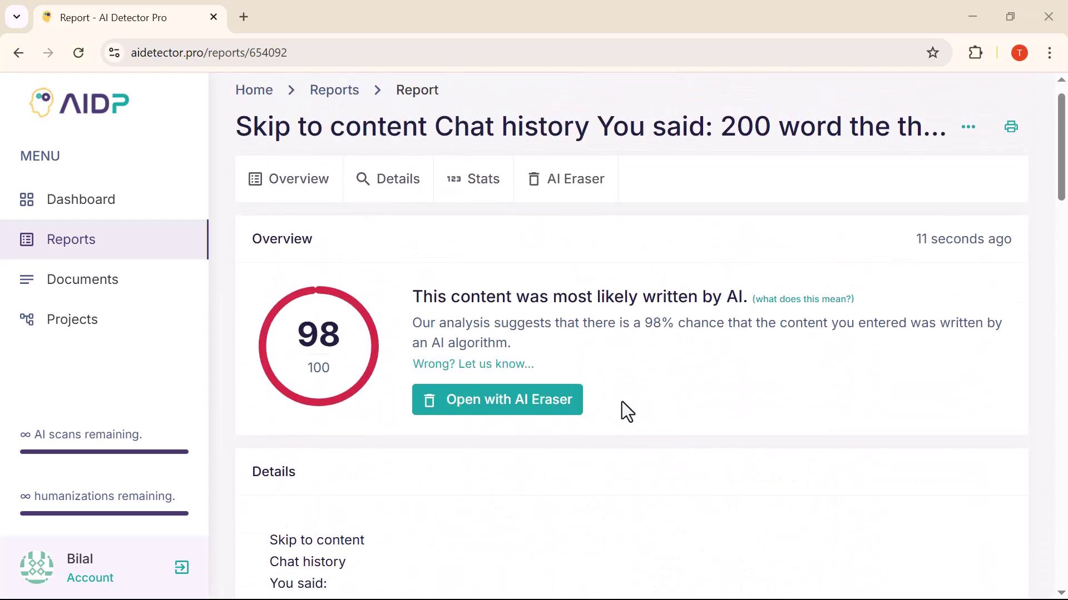
pyautogui.scroll(1, 622, 401)
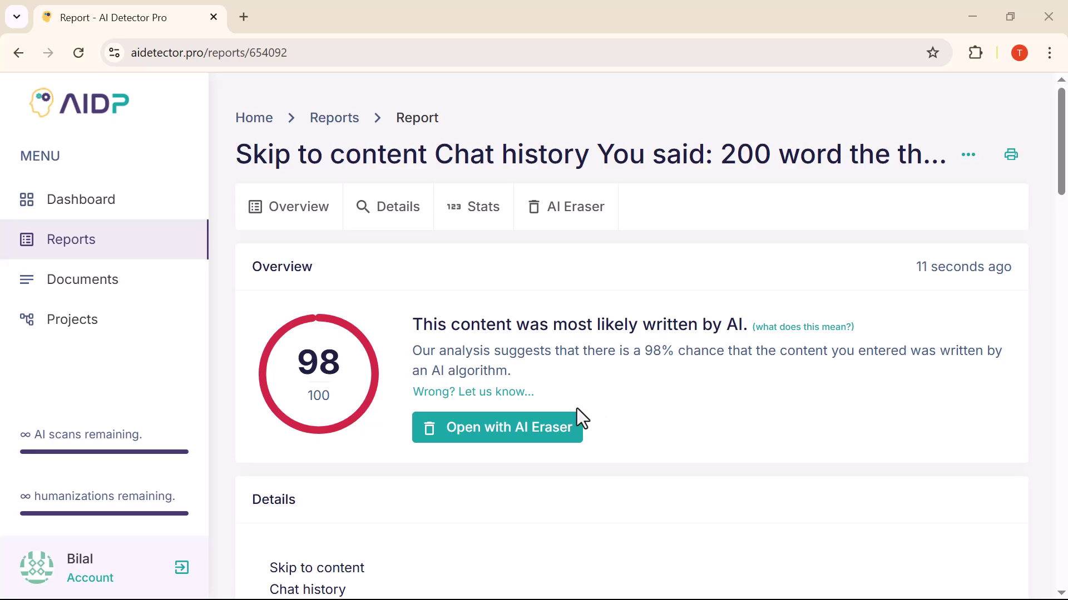
# Load the essay report into the AI Eraser and review its flagged phrases, rated 98% AI.
pyautogui.click(492, 430)
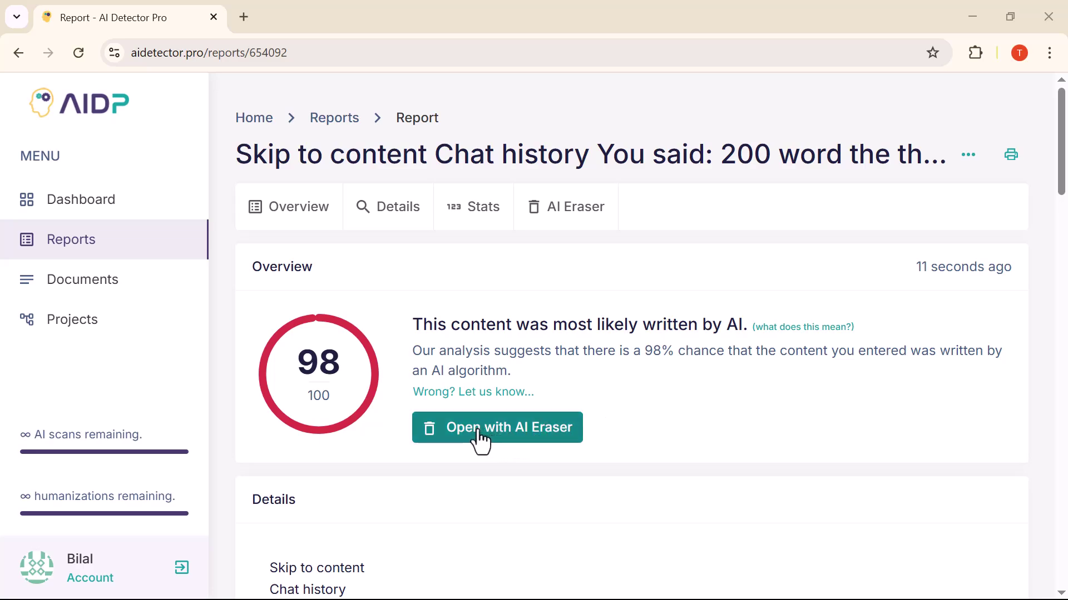
pyautogui.click(508, 434)
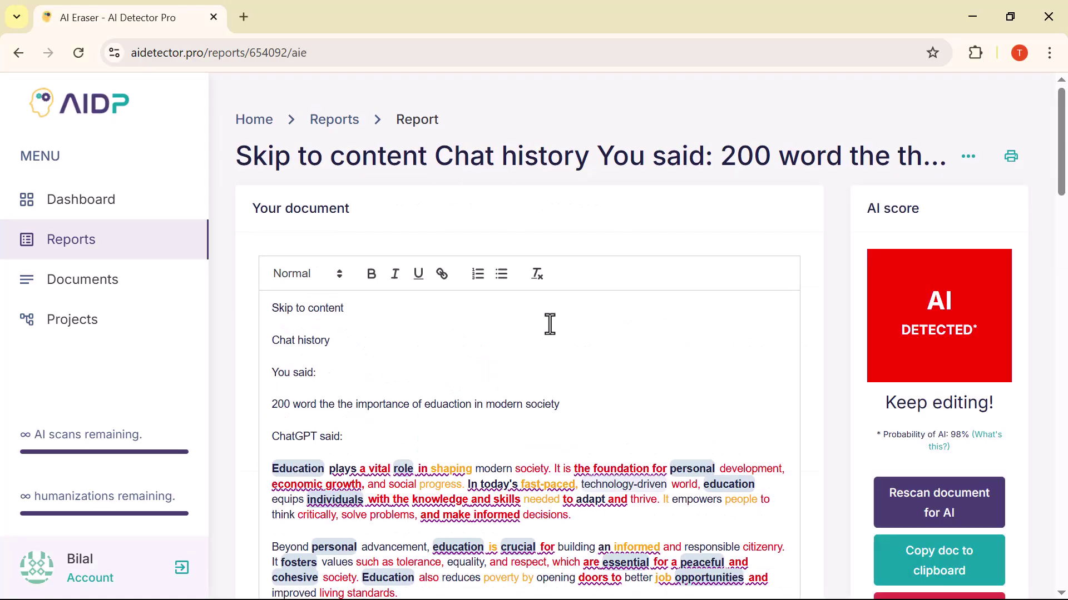
pyautogui.scroll(-3, 550, 324)
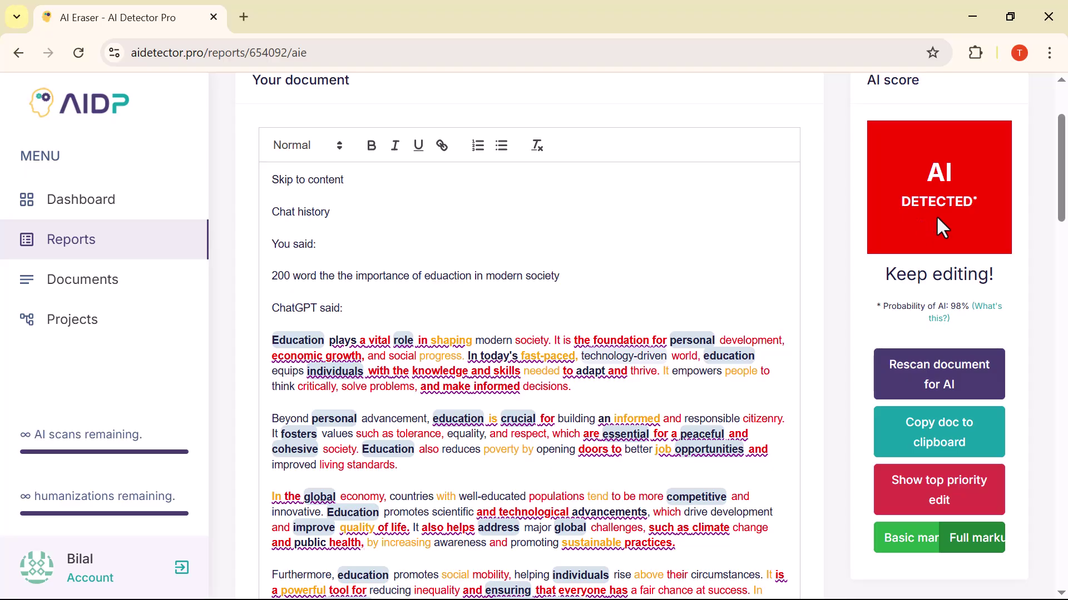
pyautogui.scroll(-3, 939, 216)
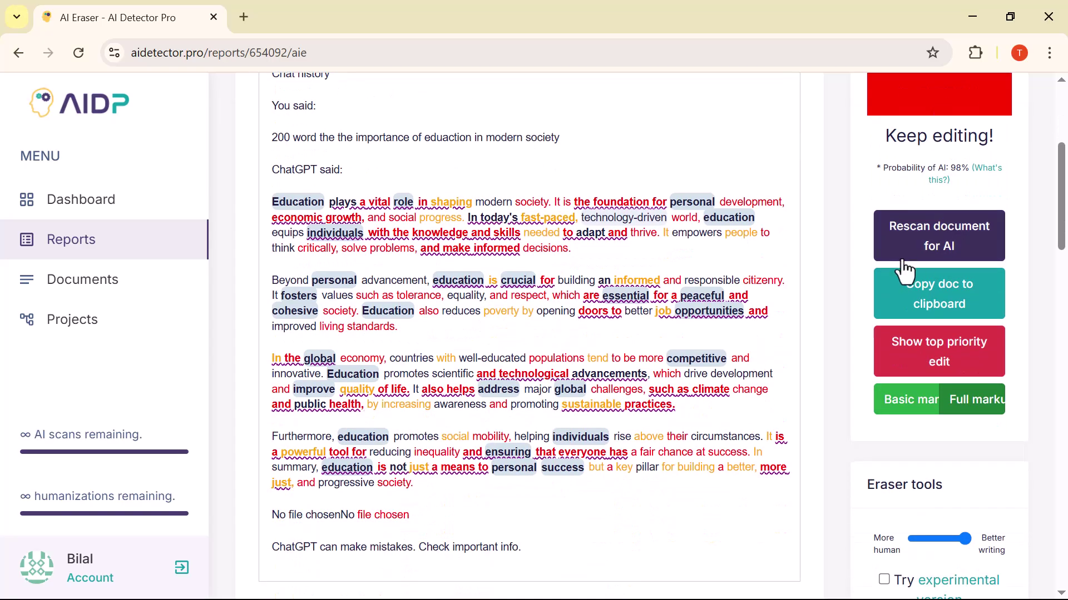
pyautogui.scroll(-2, 953, 313)
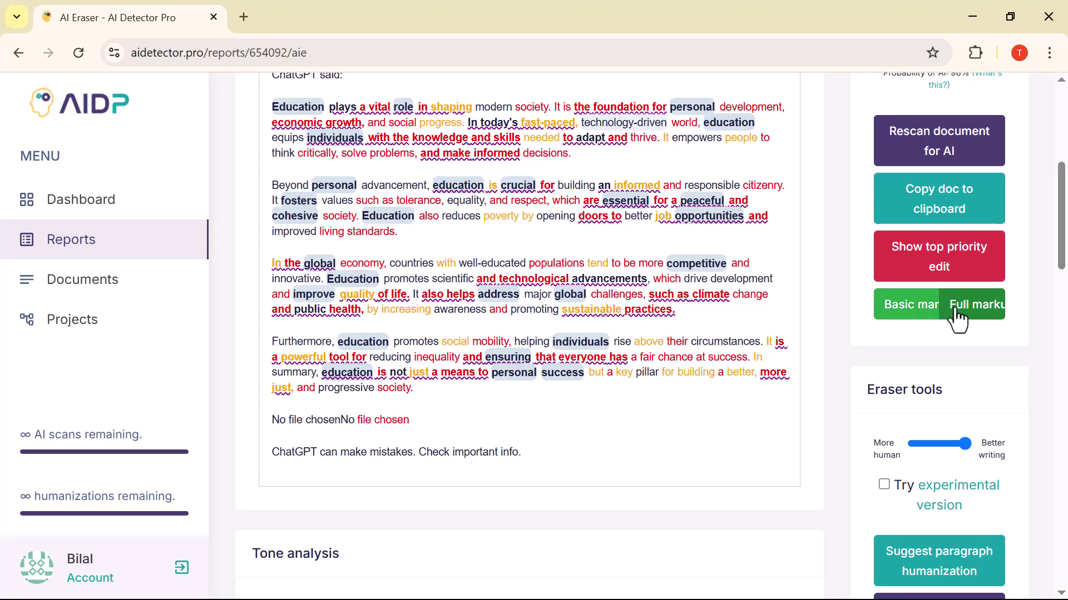
pyautogui.scroll(-3, 934, 350)
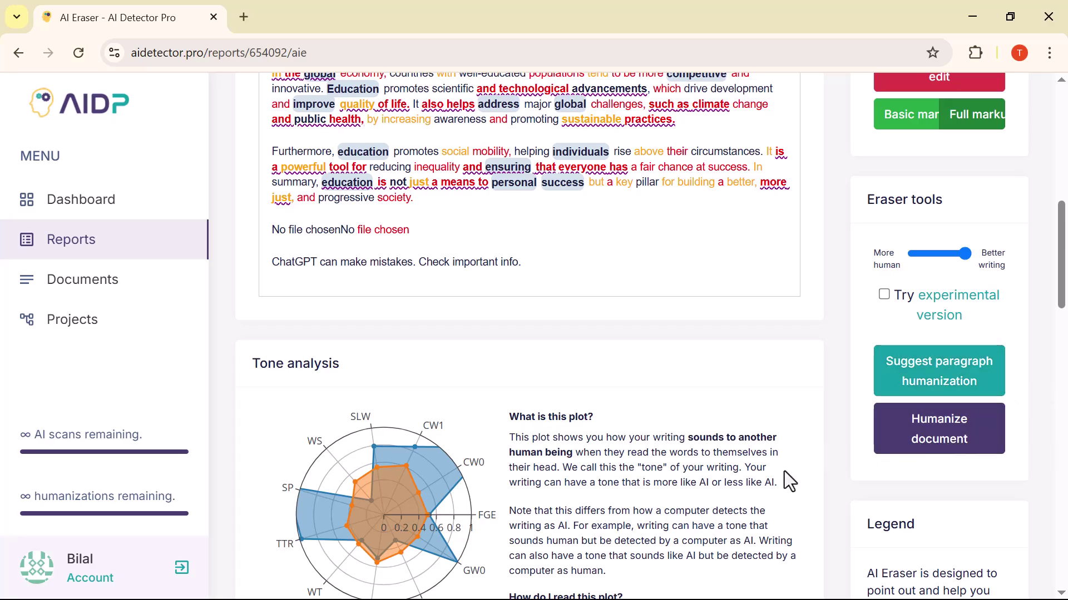
pyautogui.scroll(-5, 784, 473)
pyautogui.scroll(-5, 827, 433)
pyautogui.scroll(19, 912, 405)
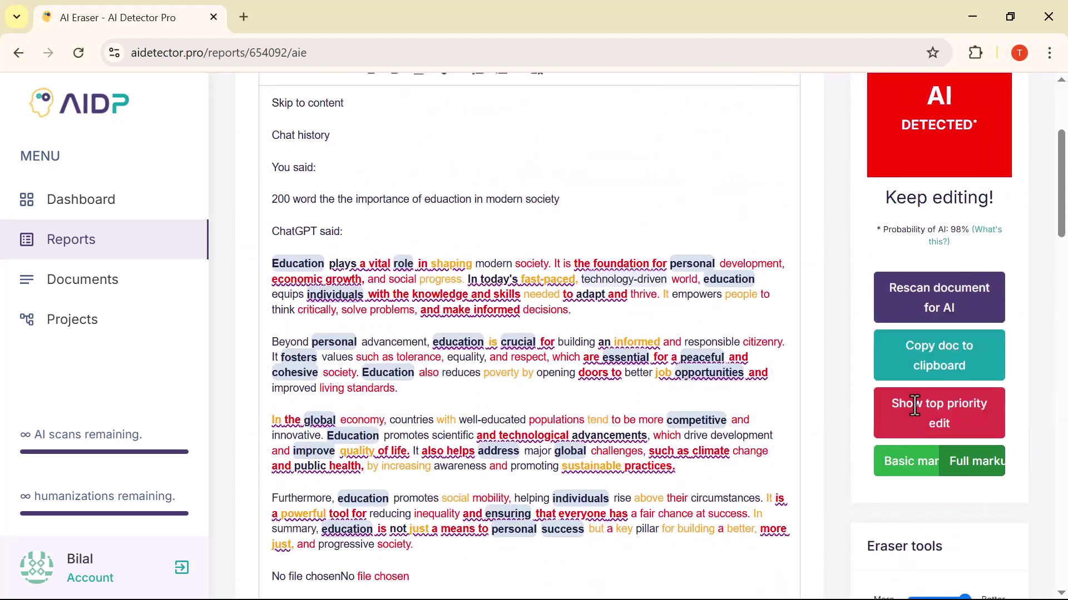
# Select the whole essay and humanize it into text starting 'Learning is vitally key…'.
pyautogui.moveTo(270, 265); pyautogui.dragTo(508, 425)
pyautogui.scroll(-3, 773, 507)
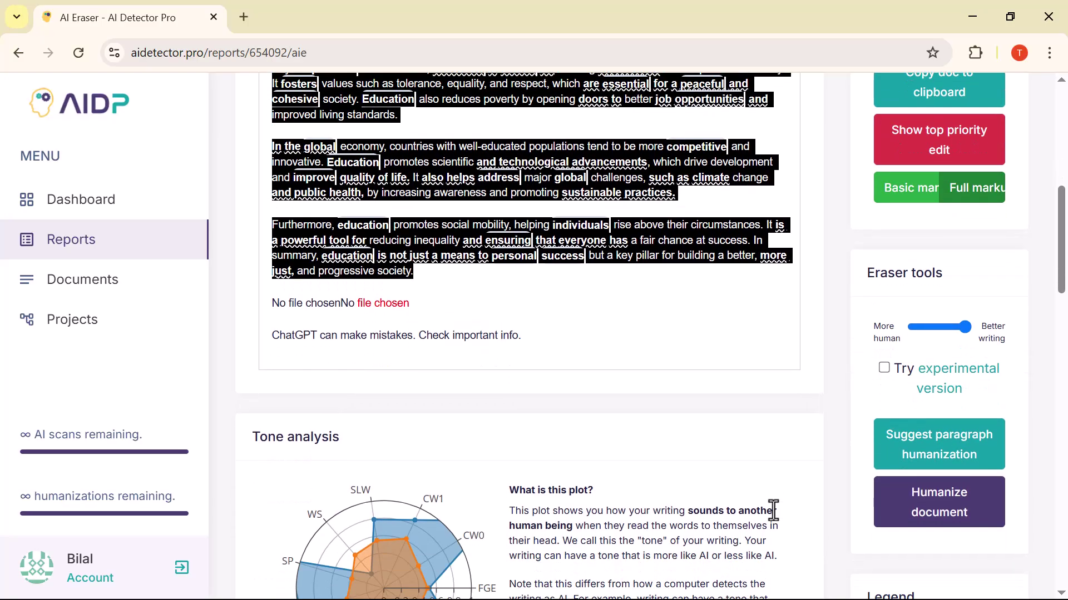
pyautogui.click(940, 511)
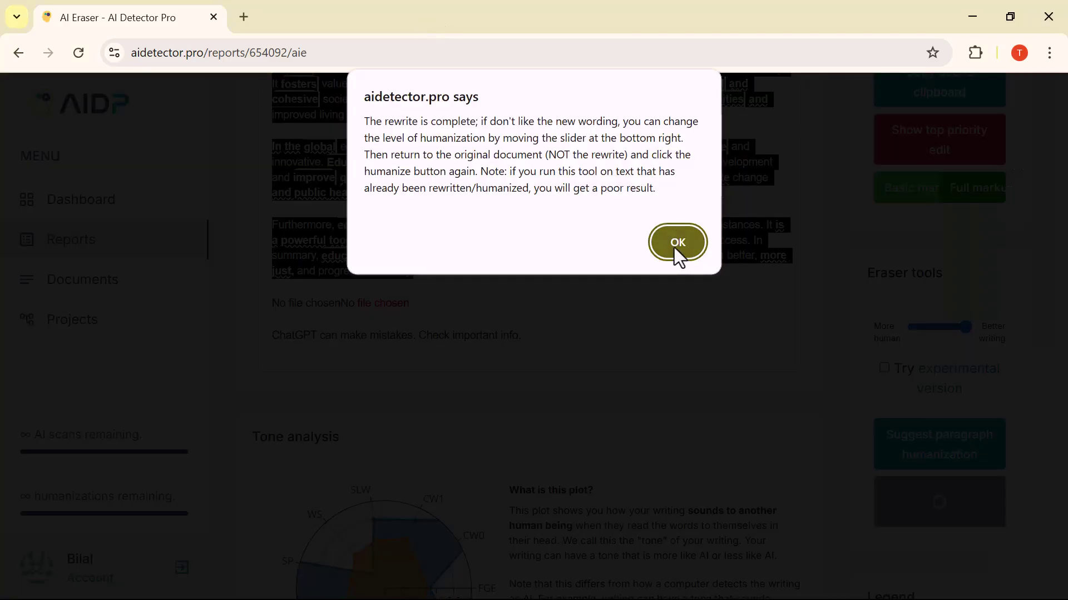
pyautogui.click(678, 243)
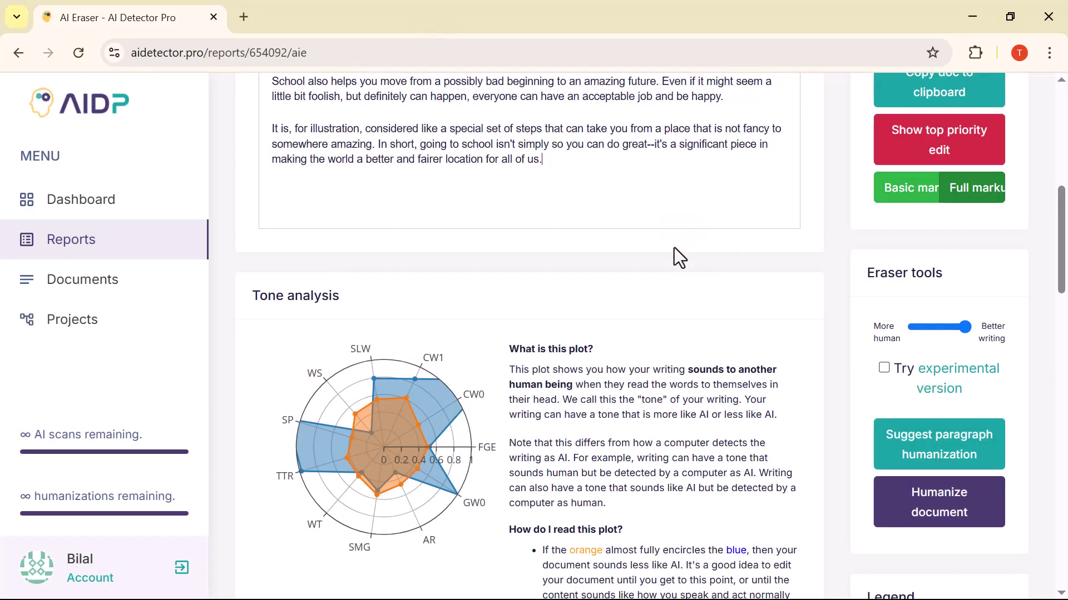
pyautogui.scroll(3, 602, 220)
pyautogui.scroll(5, 603, 217)
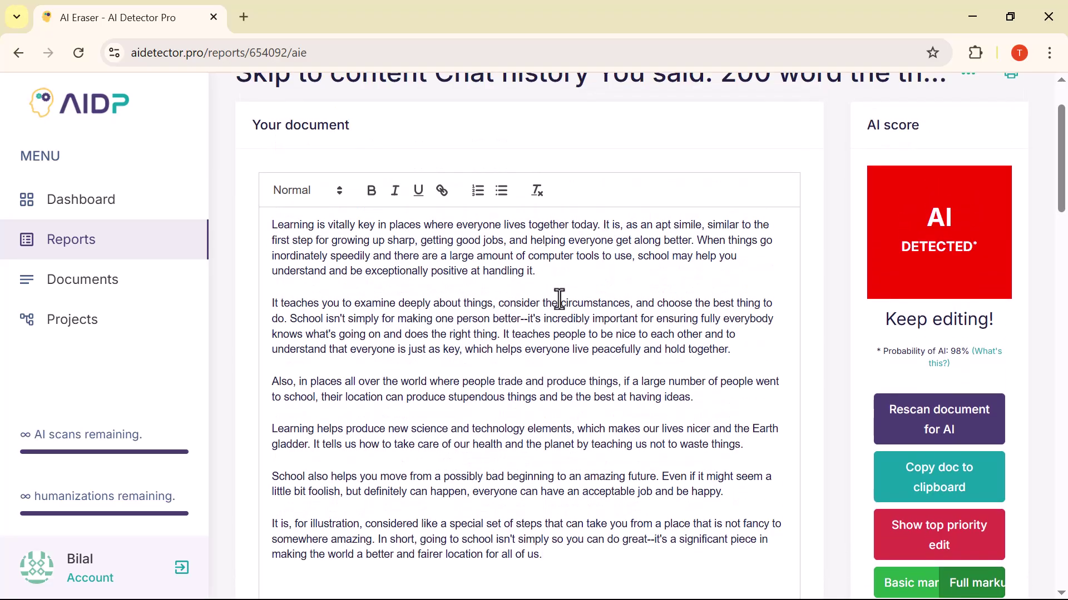
pyautogui.scroll(-2, 488, 317)
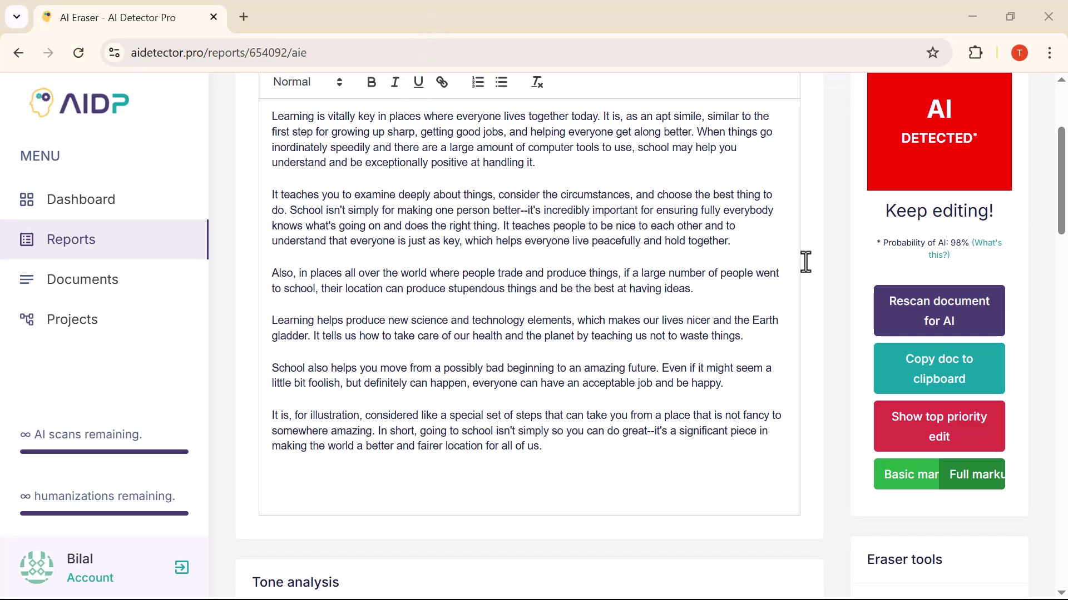
# Rescan the humanized essay and review the HUMAN DETECTED, 5% AI result.
pyautogui.click(948, 321)
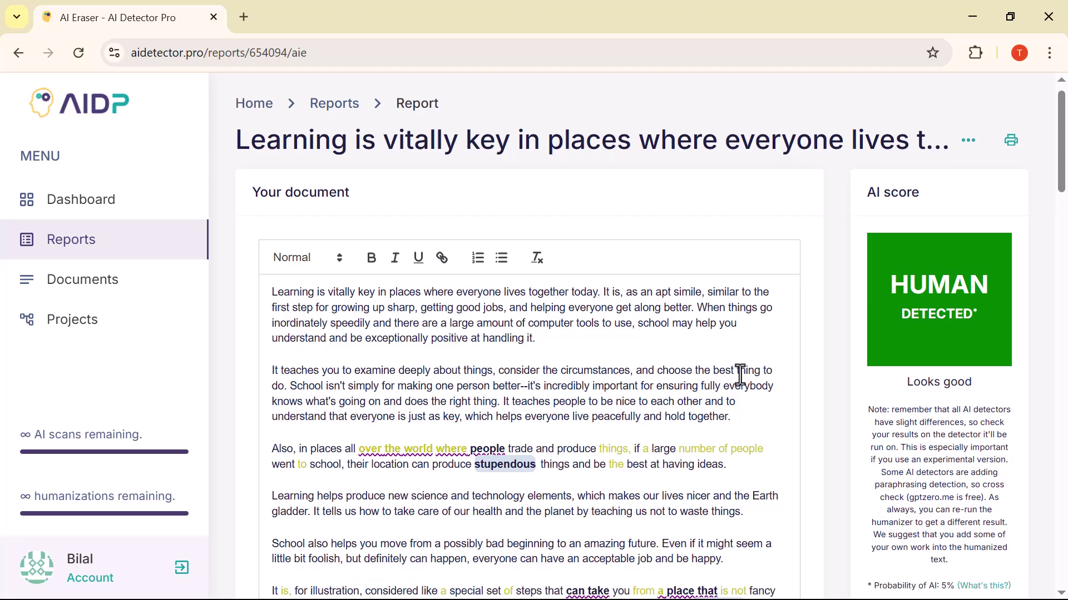
pyautogui.scroll(-1, 740, 376)
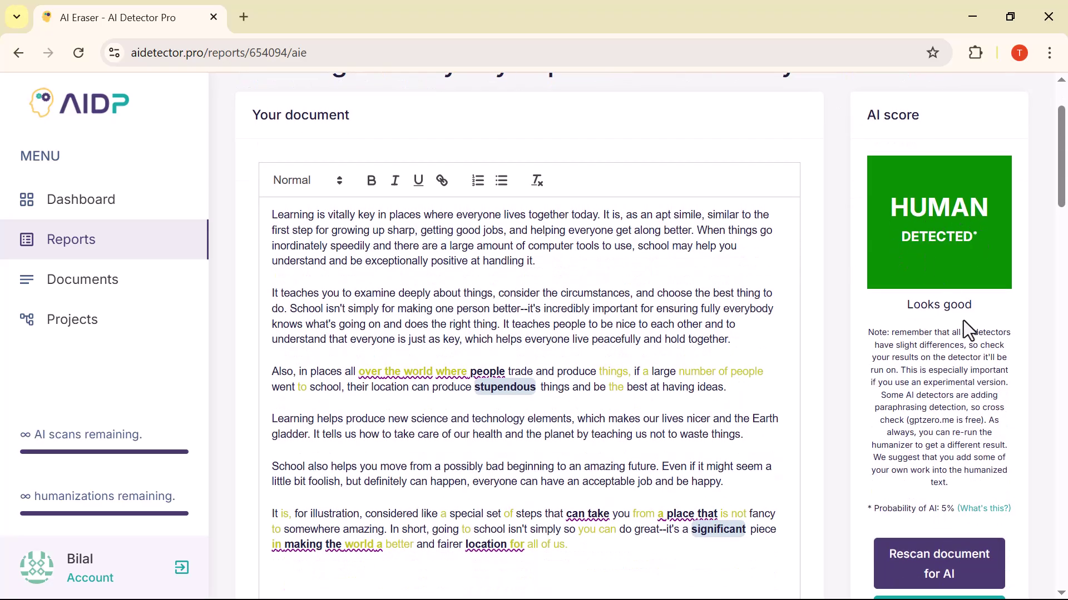
pyautogui.scroll(-1, 627, 277)
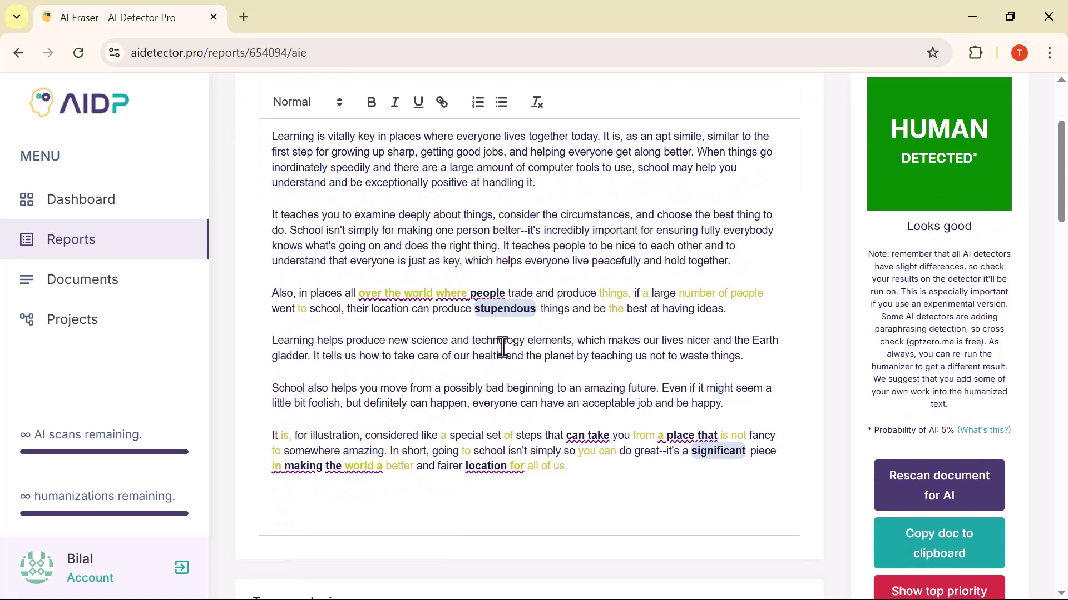
pyautogui.scroll(-1, 525, 359)
pyautogui.scroll(-1, 524, 359)
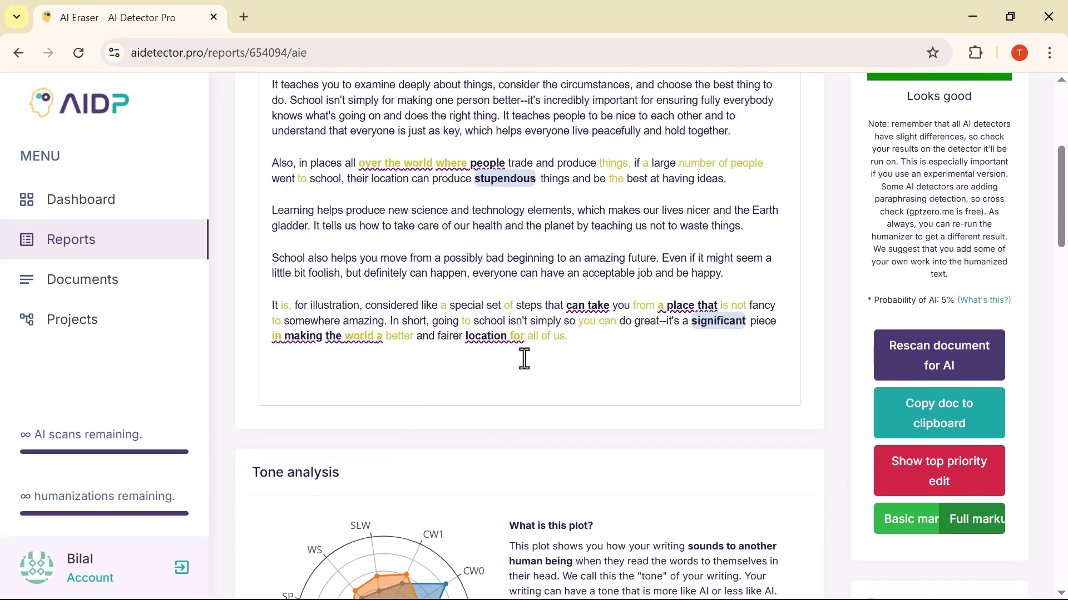
# Copy the humanized essay to the clipboard and dismiss the confirmation alert.
pyautogui.click(951, 431)
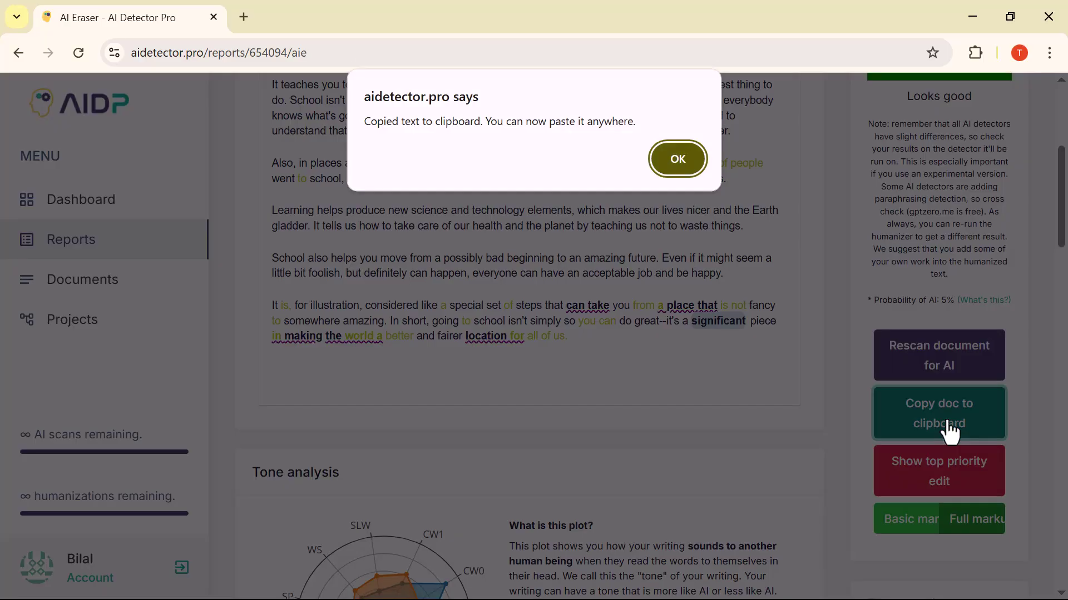
pyautogui.click(678, 159)
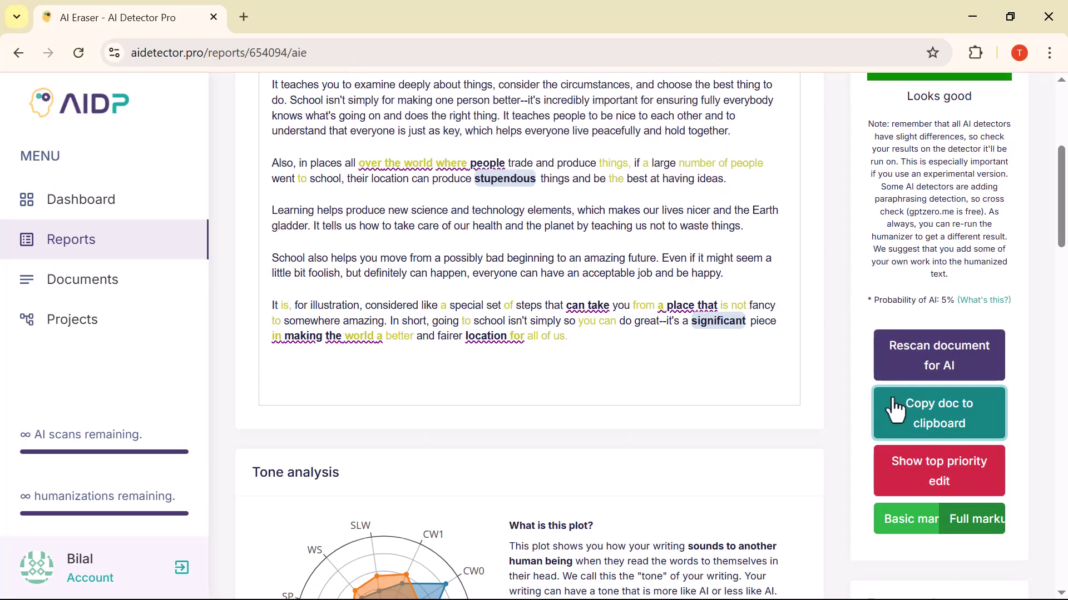
pyautogui.scroll(5, 692, 309)
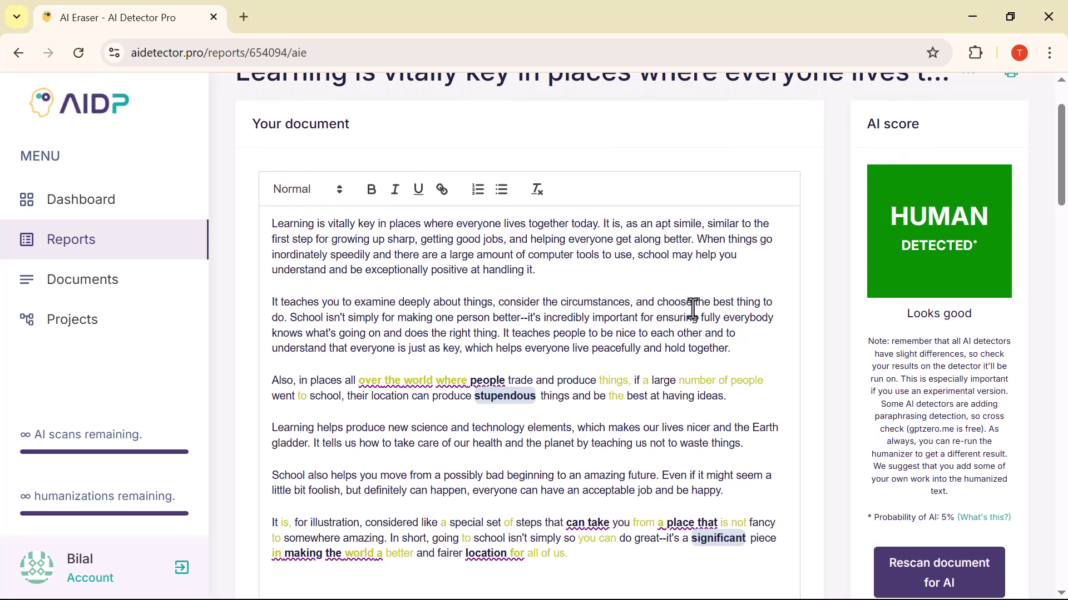
pyautogui.scroll(1, 693, 309)
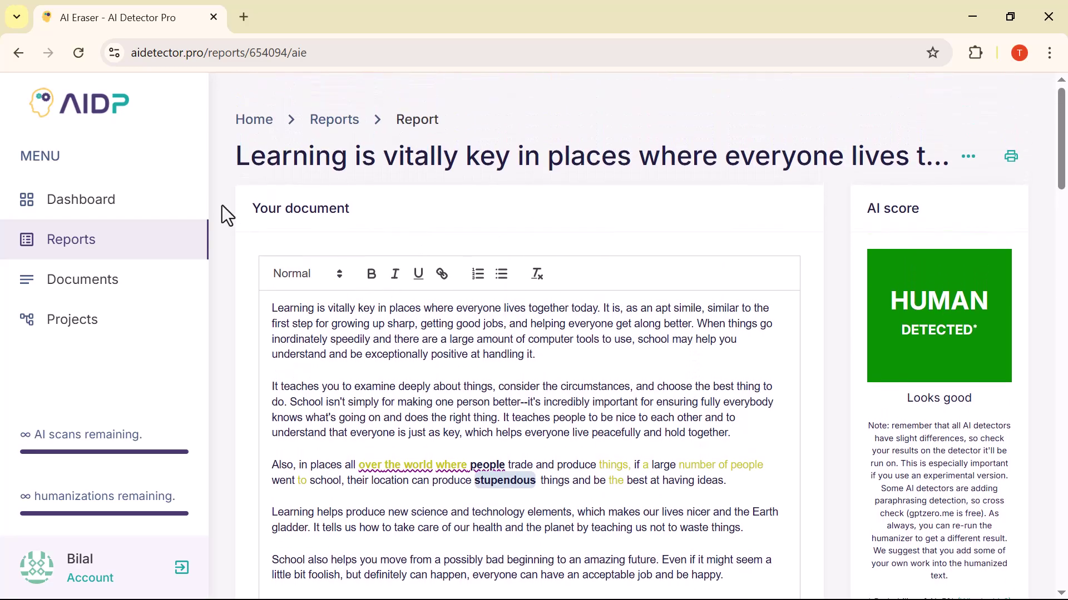
# Show the Dashboard's Latest reports, listing the rewrite as Human and the original as AI.
pyautogui.click(118, 211)
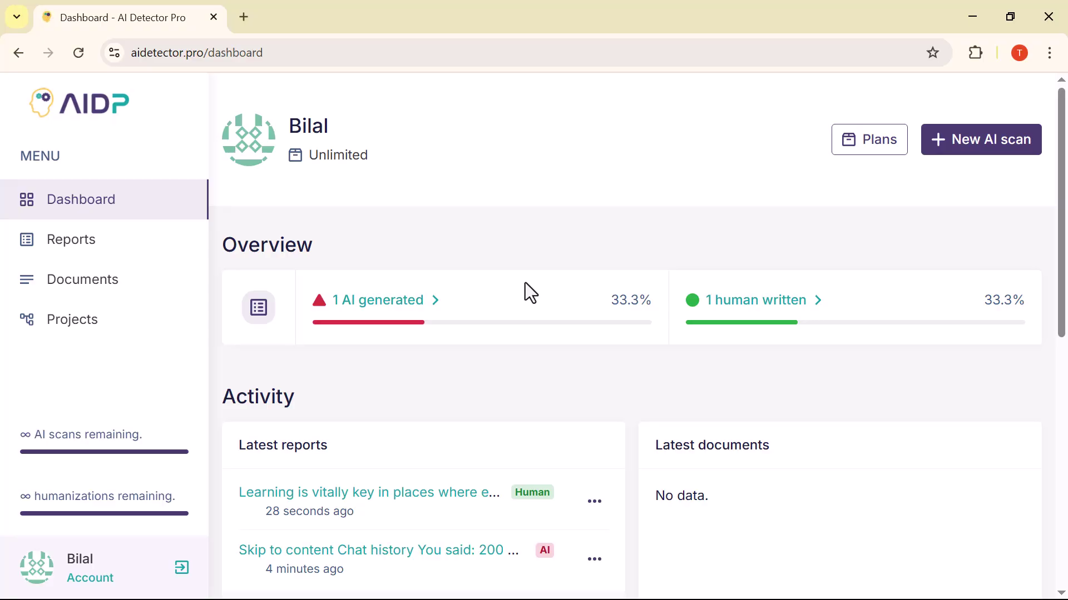
pyautogui.scroll(-5, 525, 284)
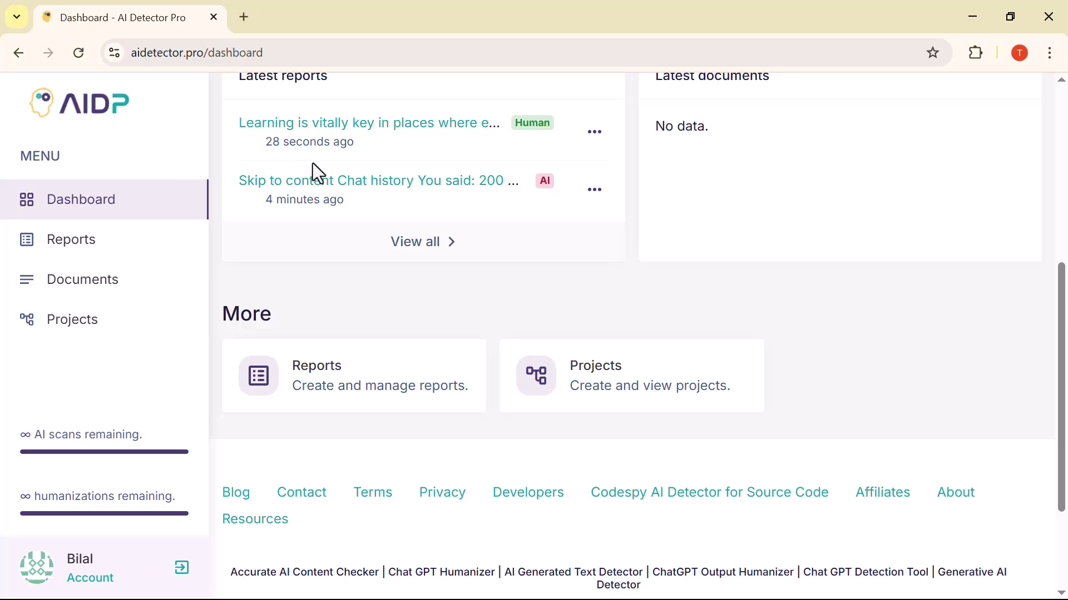
pyautogui.scroll(6, 448, 152)
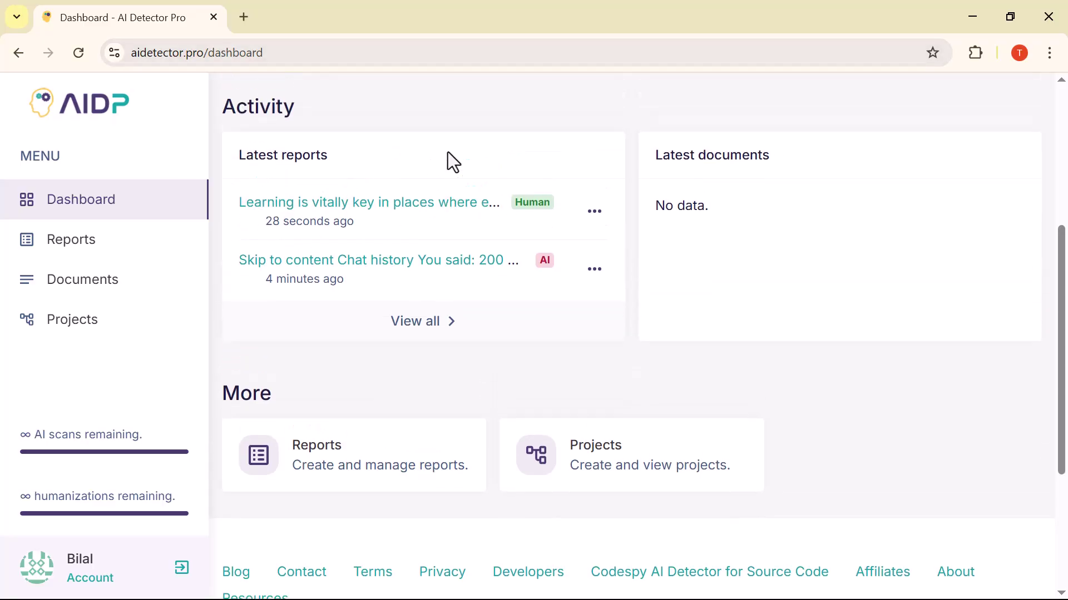